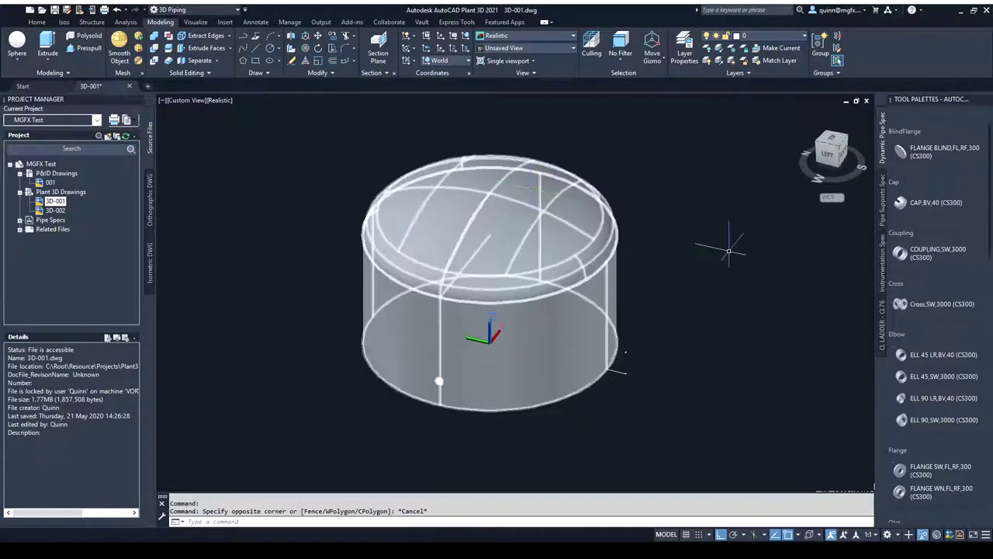
Examine the short guide lines projecting from the tank wall at the base and at the upper edge.
middle_click_drag(739, 261, 653, 293, "shift")
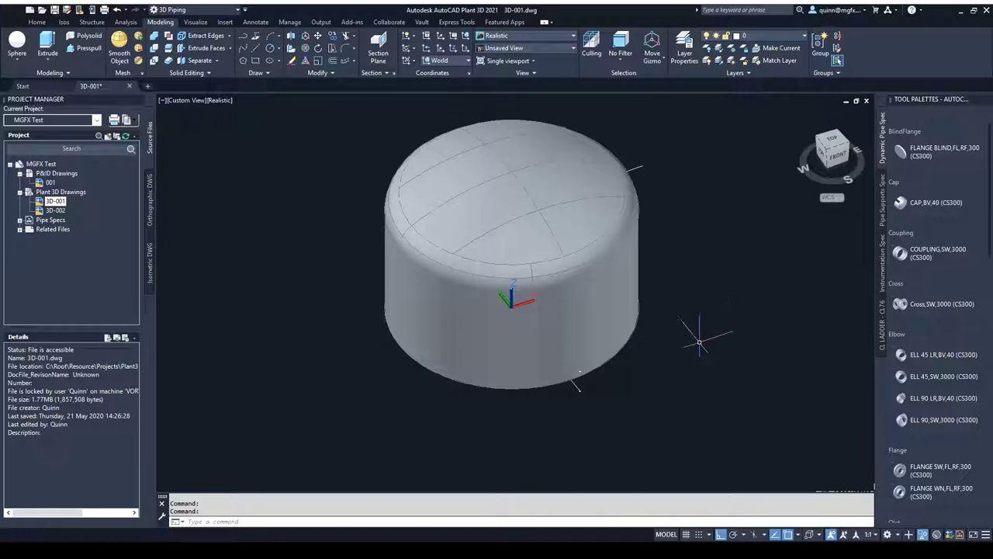
scroll(667, 368, "up", 6)
middle_click_drag(337, 450, 408, 393)
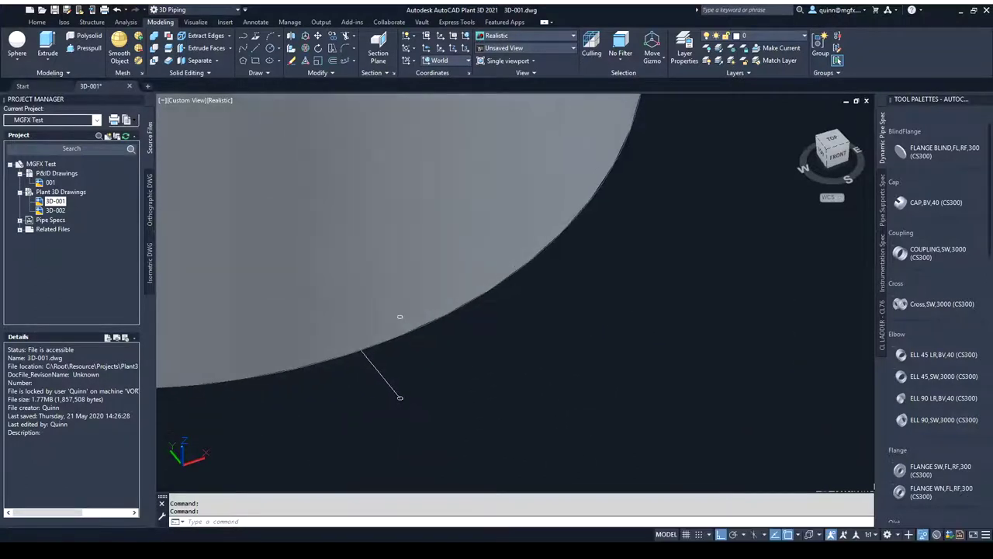
left_click(385, 374)
left_click(386, 379)
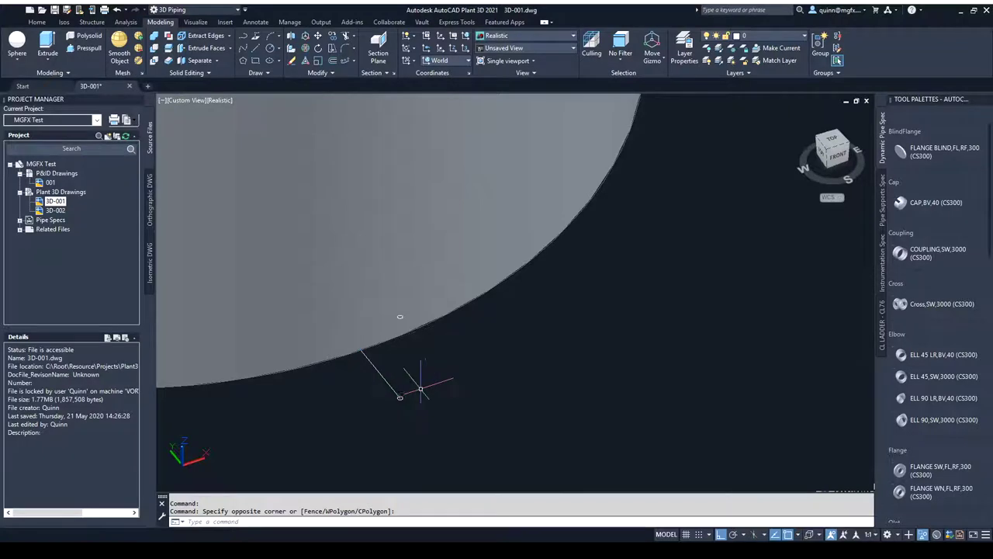
key("Escape")
scroll(435, 388, "down", 9)
scroll(443, 303, "up", 5)
mouse_move(443, 303)
middle_mouse_down("shift")
mouse_move(410, 349)
mouse_move(455, 288)
middle_mouse_up("shift")
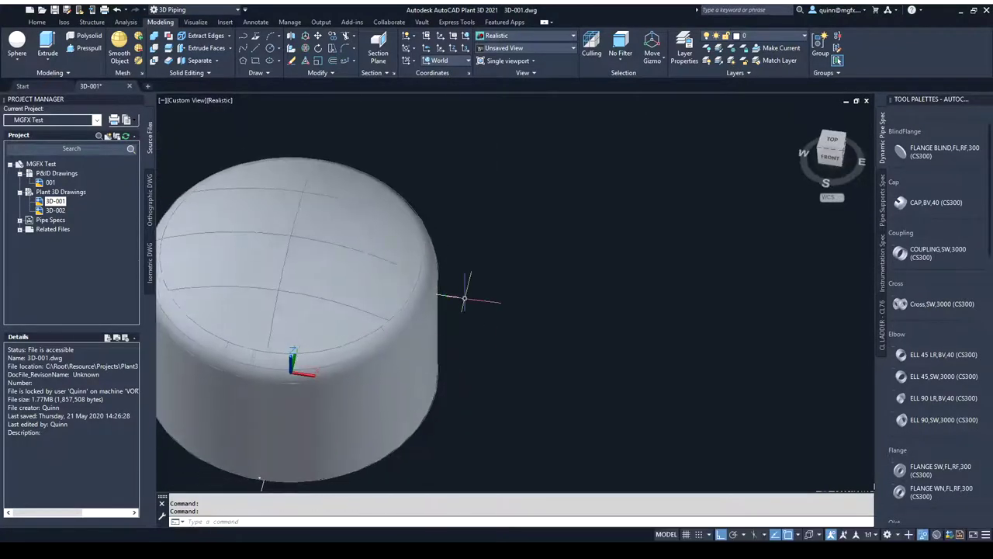
scroll(450, 293, "up", 4)
left_click(450, 293)
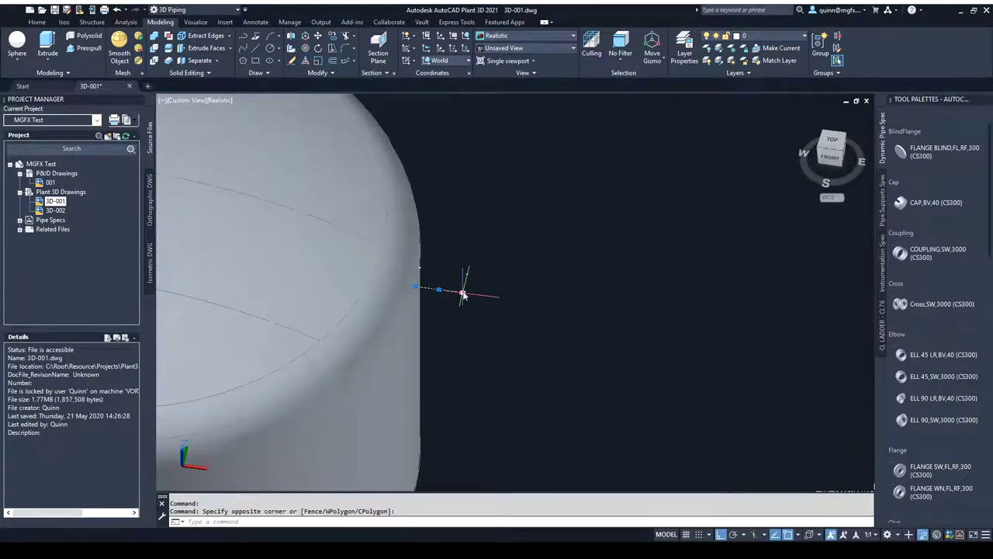
scroll(505, 237, "down", 5)
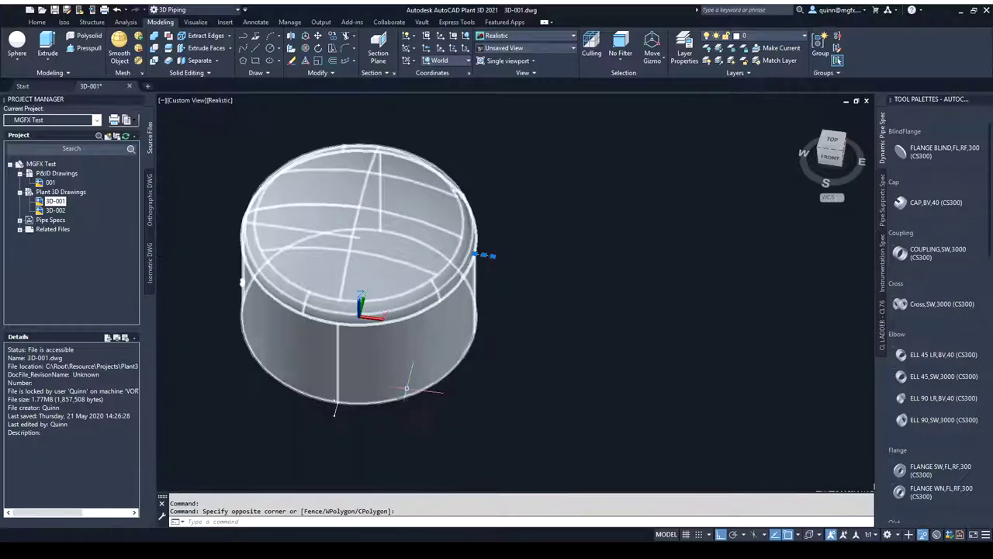
Examine the base guide line and the small circles located at and above its outer end.
middle_click_drag(429, 388, 494, 379, "shift")
middle_click_drag(481, 422, 486, 390)
scroll(482, 392, "up", 6)
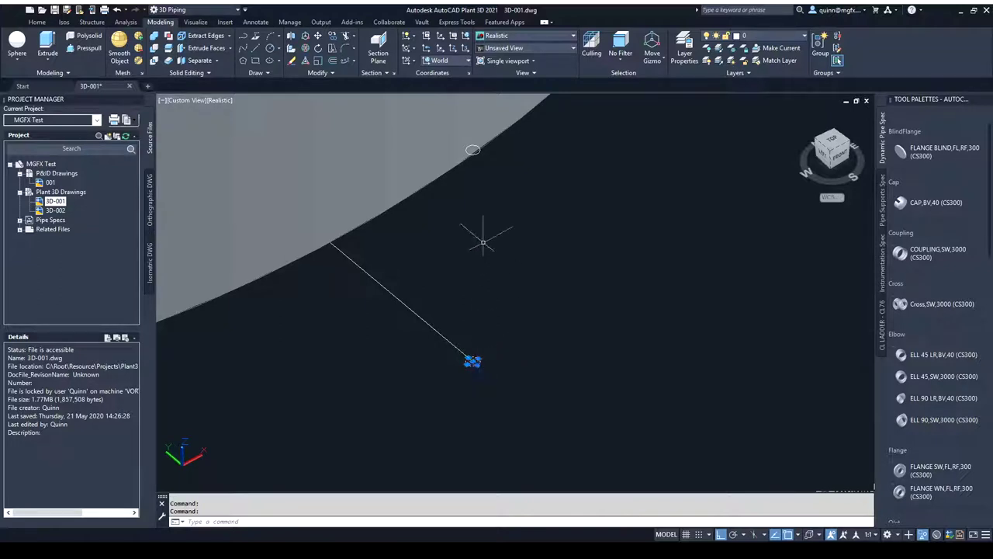
key("Escape")
key("Escape")
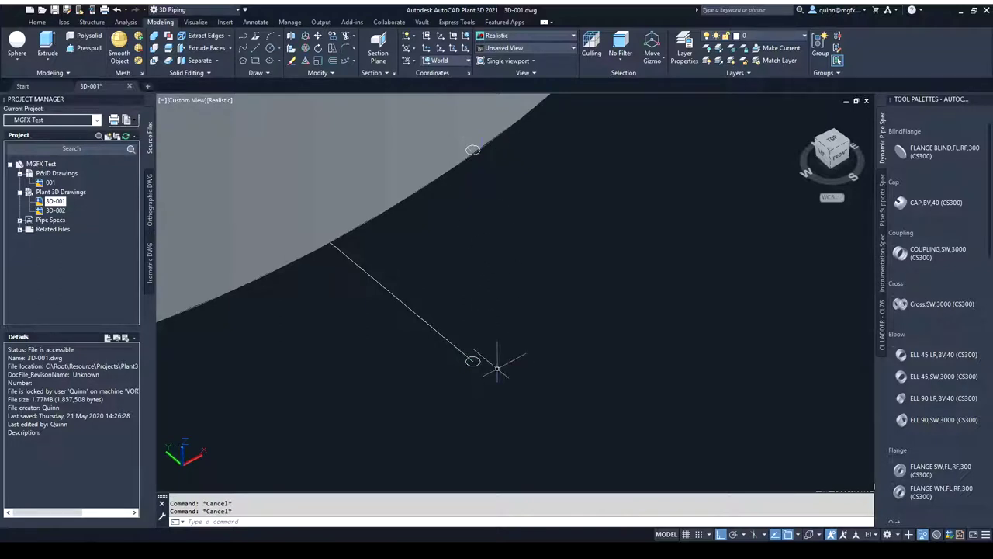
scroll(497, 370, "down", 4)
middle_click_drag(497, 370, 529, 316, "shift")
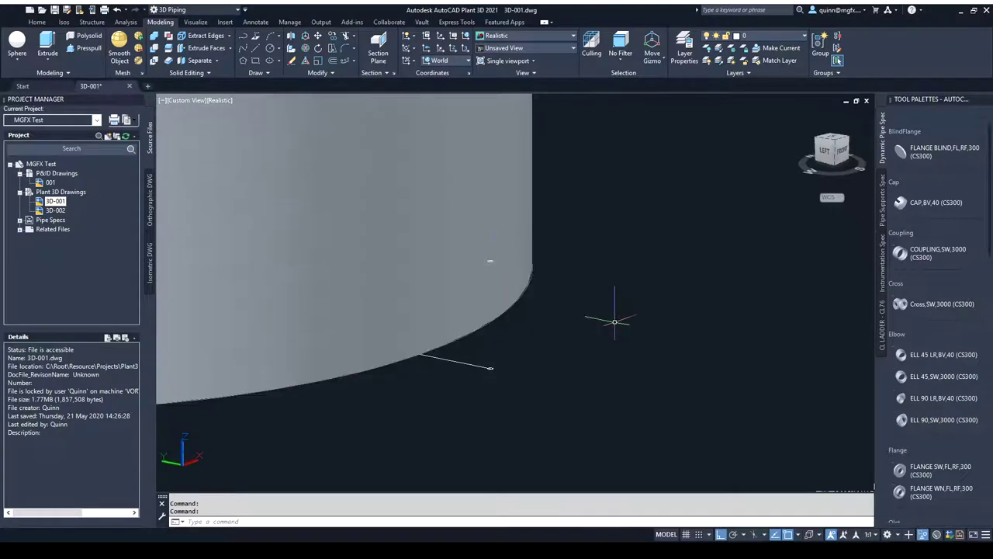
middle_click_drag(613, 320, 615, 395, "shift")
scroll(610, 382, "down", 2)
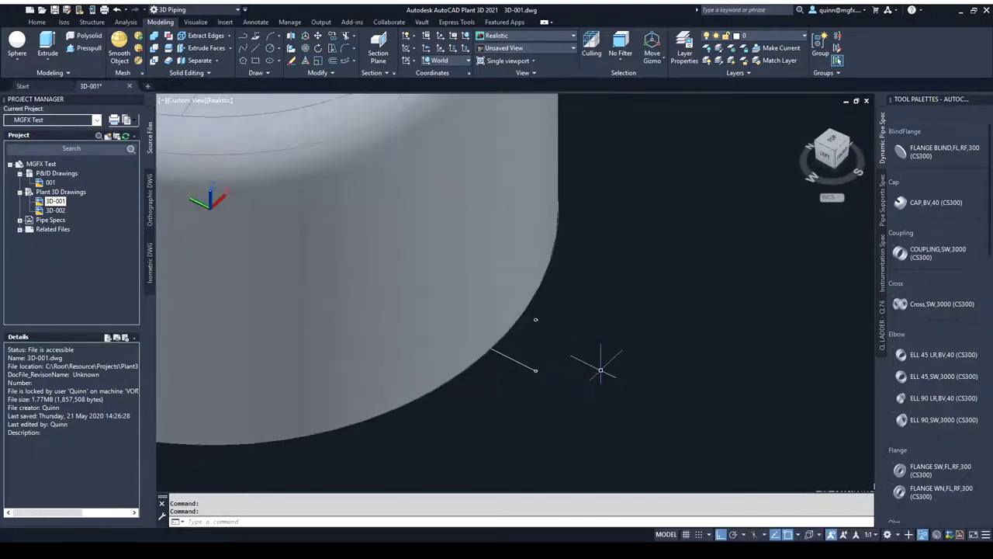
Start a helix with its base centre at the centre of the tank's bottom circle.
left_click(244, 89)
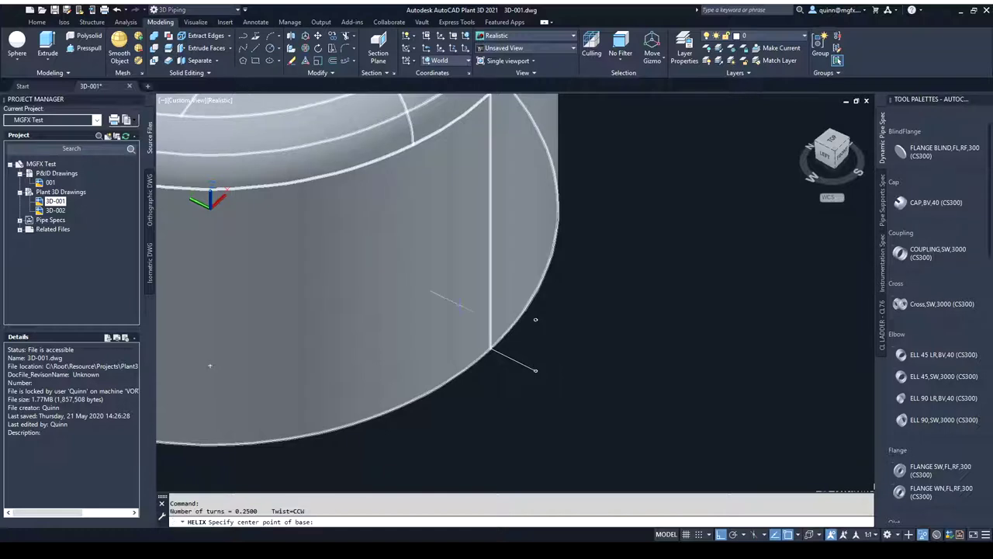
scroll(450, 394, "down", 4)
mouse_move(433, 410)
middle_mouse_down("shift")
mouse_move(426, 399)
mouse_move(435, 404)
middle_mouse_up("shift")
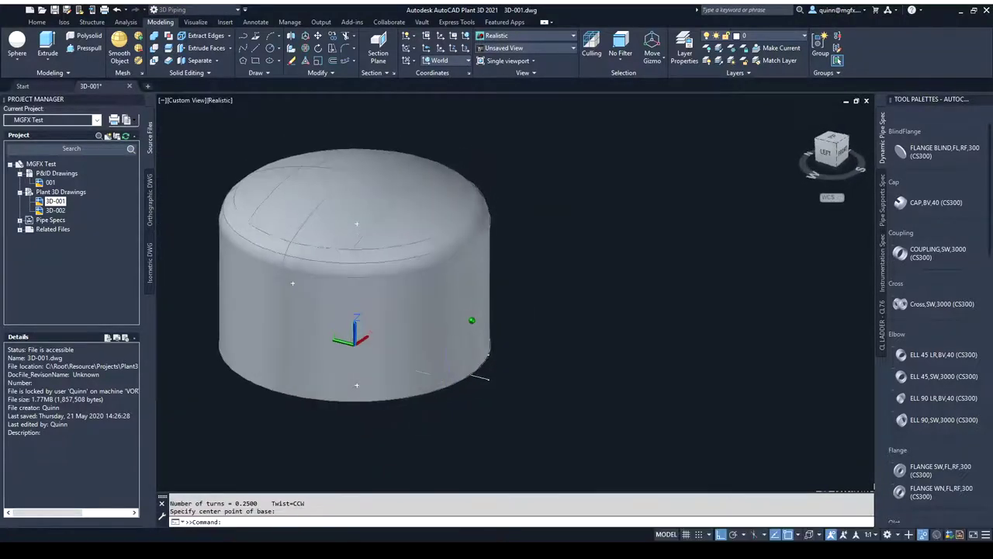
scroll(442, 404, "up", 3)
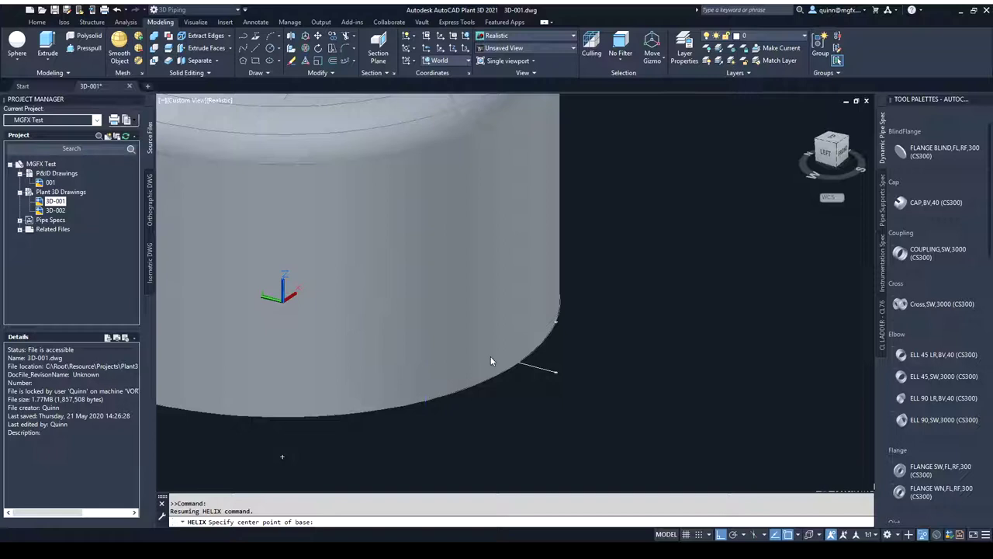
left_click(492, 283)
middle_click_drag(459, 395, 460, 387, "shift")
middle_click_drag(548, 355, 447, 388, "shift")
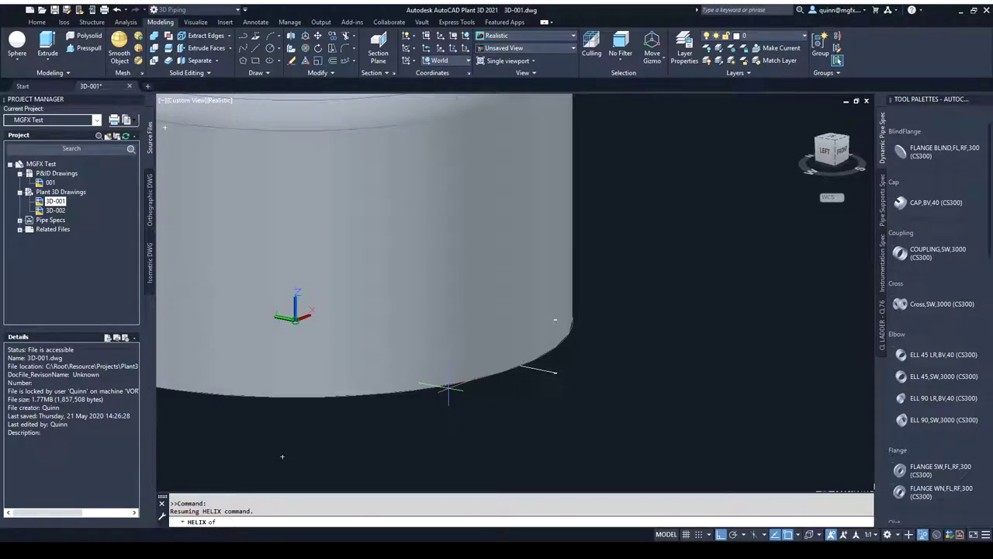
left_click(448, 388)
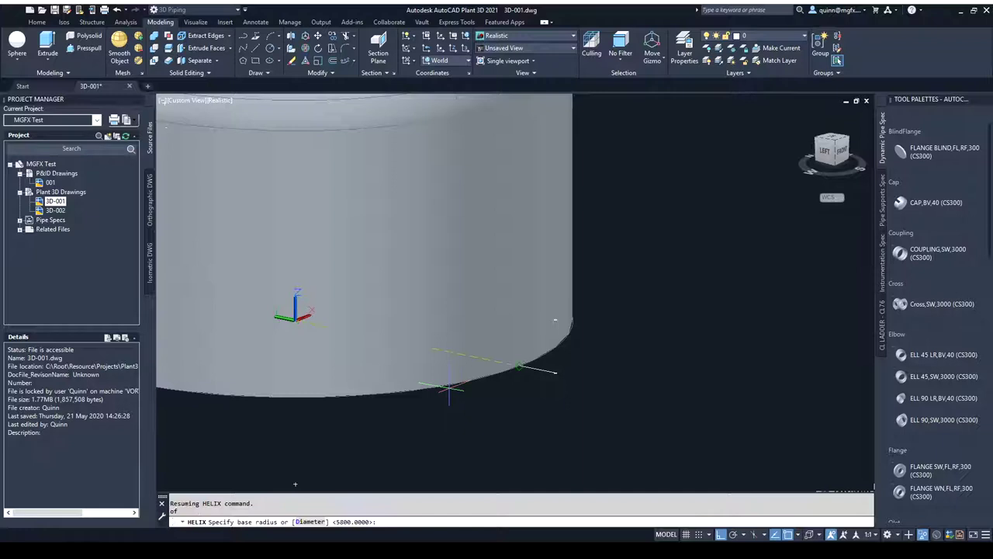
Set the helix base radius at the small circle's centre on the base guide line and the top radius to 5800.
scroll(556, 375, "up", 5)
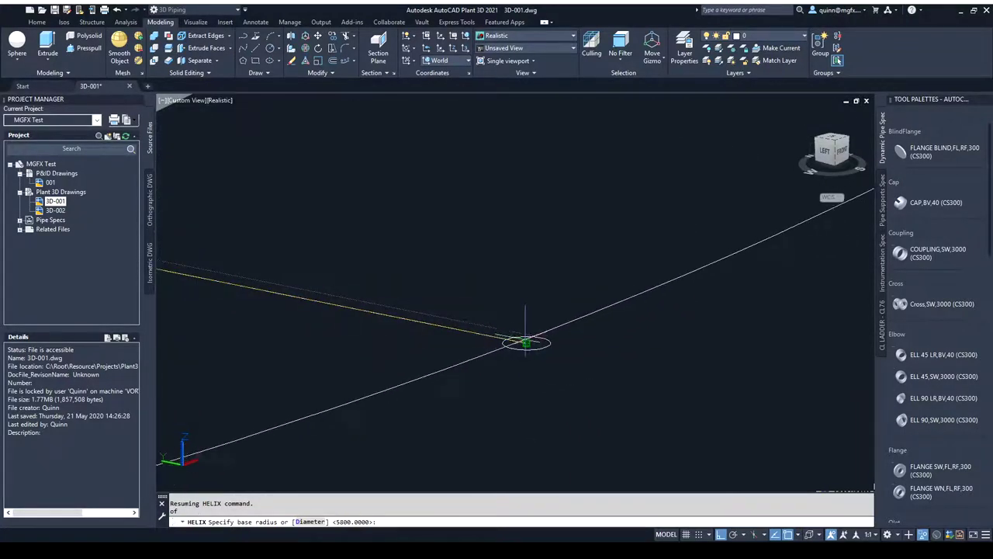
middle_click(526, 342, "shift")
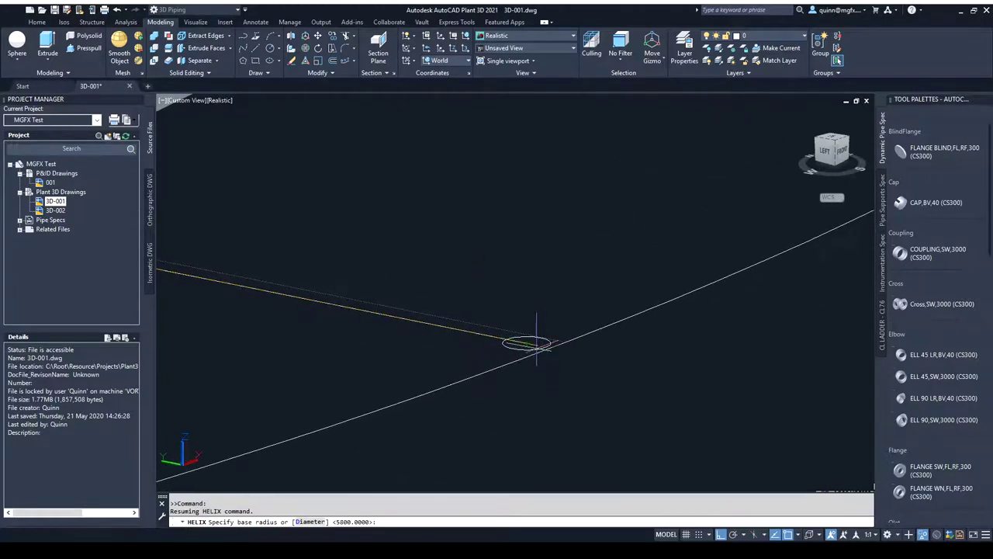
left_click(527, 342)
scroll(524, 338, "up", 5)
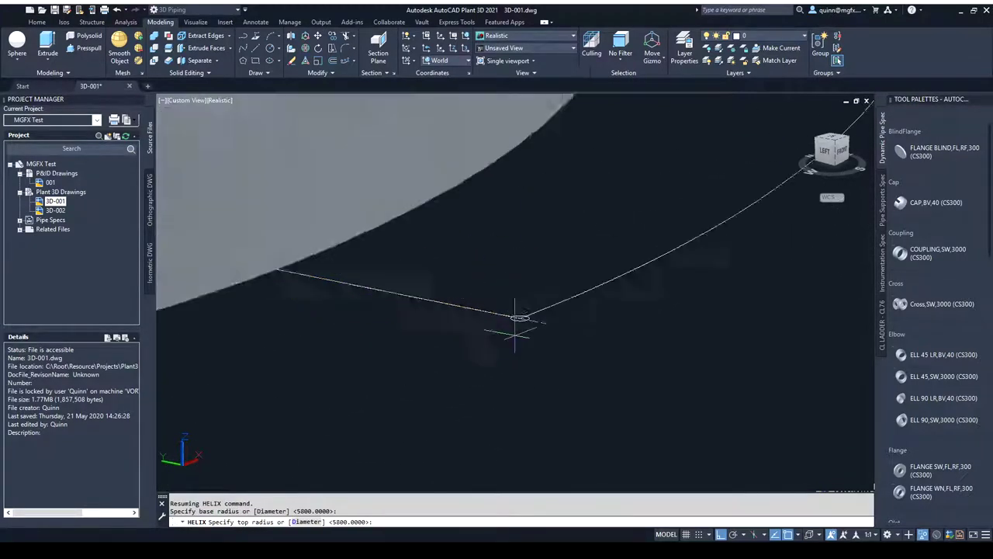
scroll(520, 341, "down", 5)
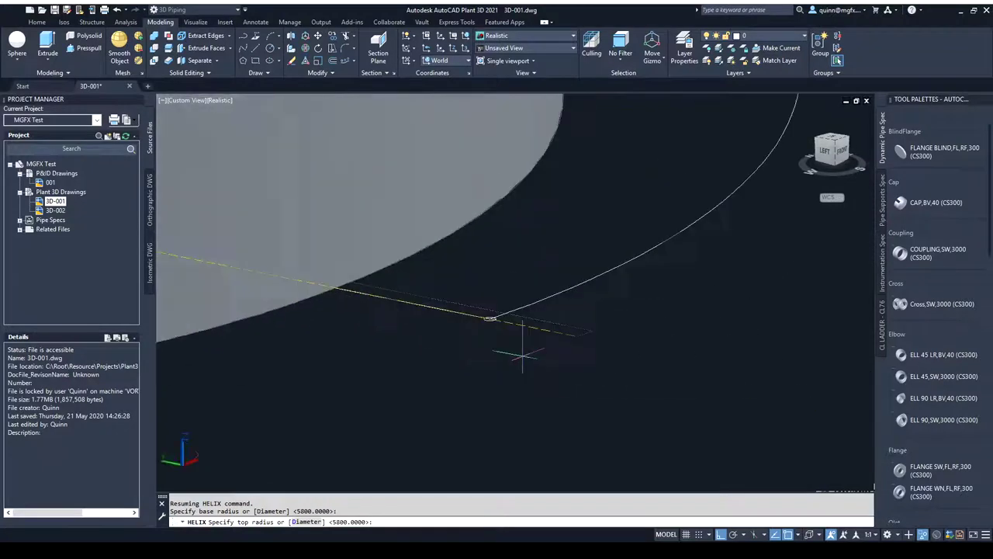
key("Return")
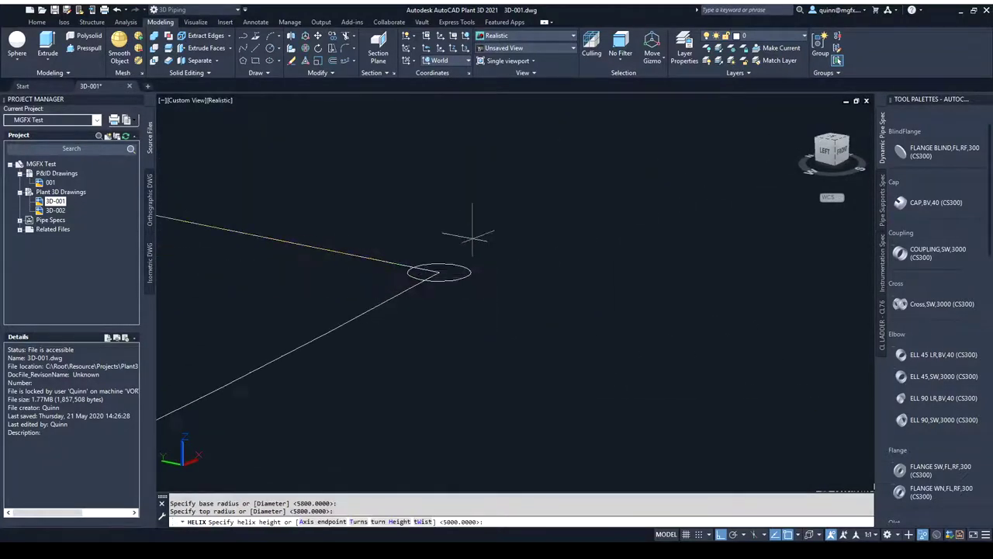
Set the helix's number of turns to 0.25.
scroll(463, 264, "up", 5)
scroll(525, 225, "down", 5)
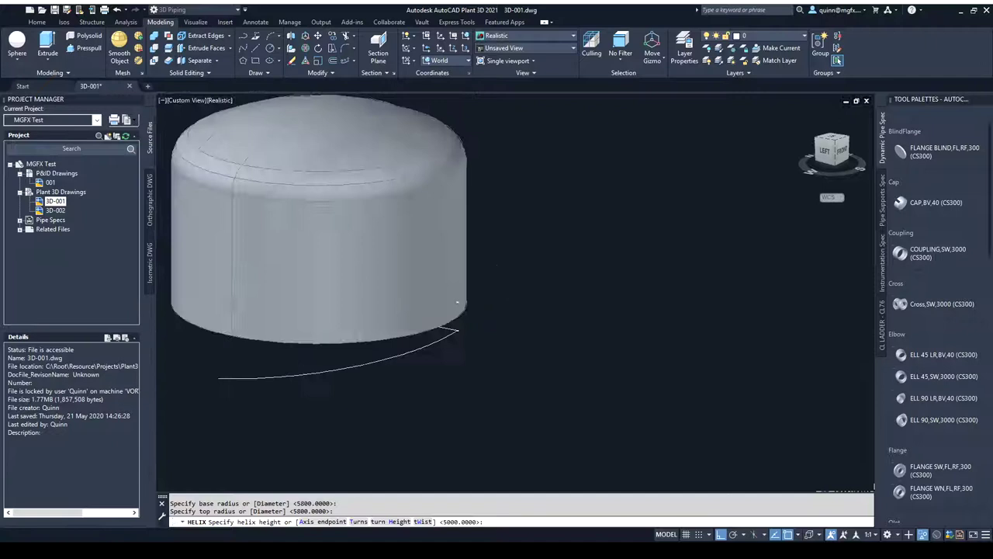
left_click(358, 522)
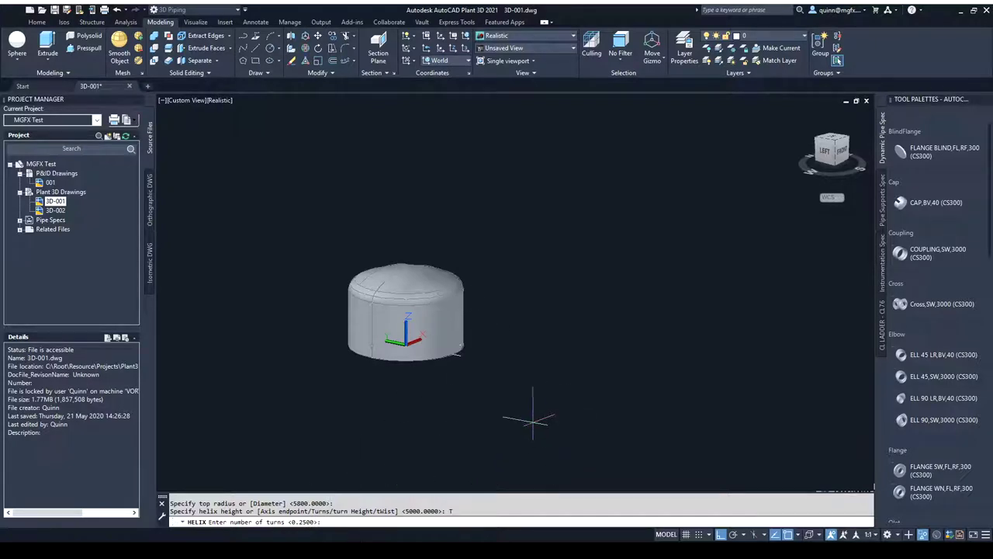
key("Return")
Set the helix height at the outer end of the upper guide line to finish the curve.
scroll(489, 292, "up", 5)
middle_click_drag(455, 316, 613, 225)
middle_click_drag(613, 225, 482, 280, "shift")
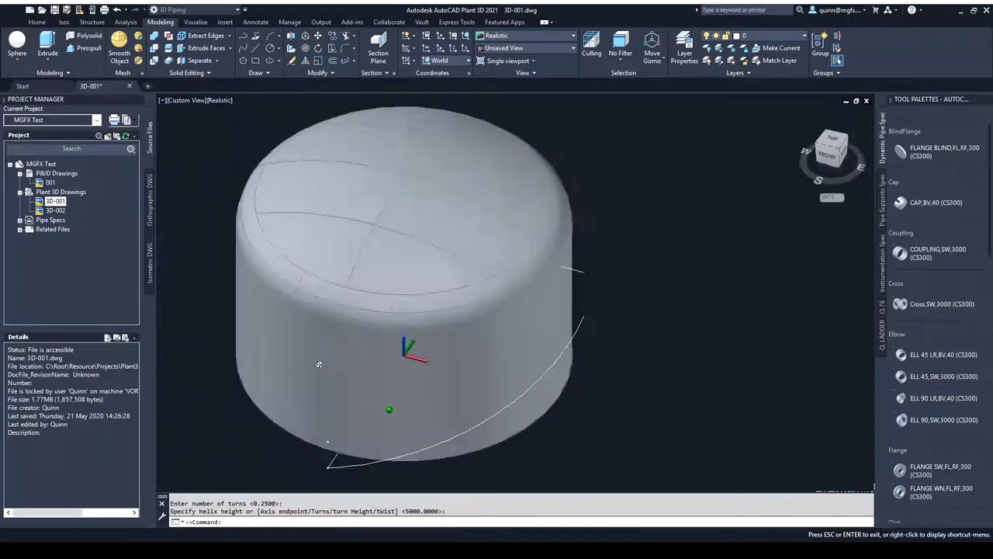
scroll(590, 276, "up", 5)
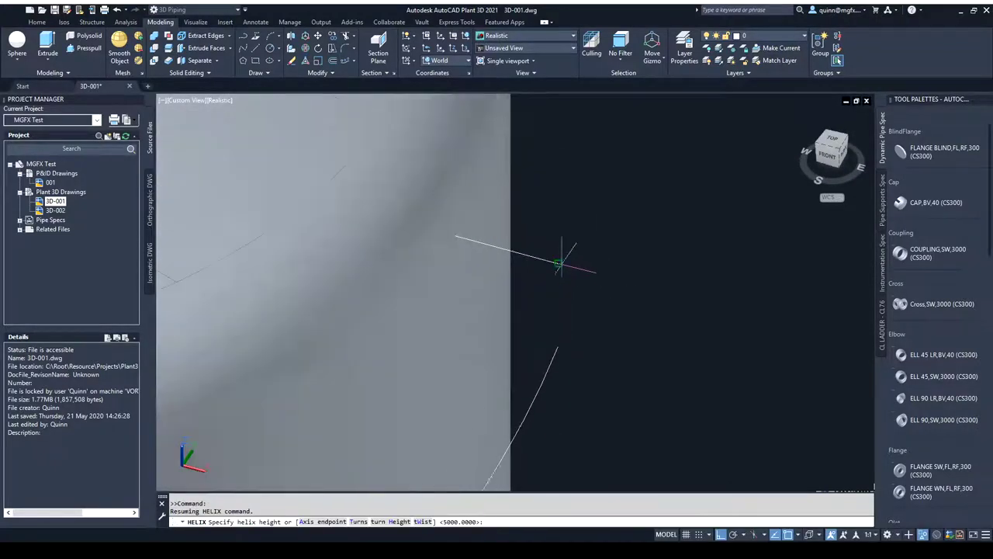
scroll(536, 294, "down", 10)
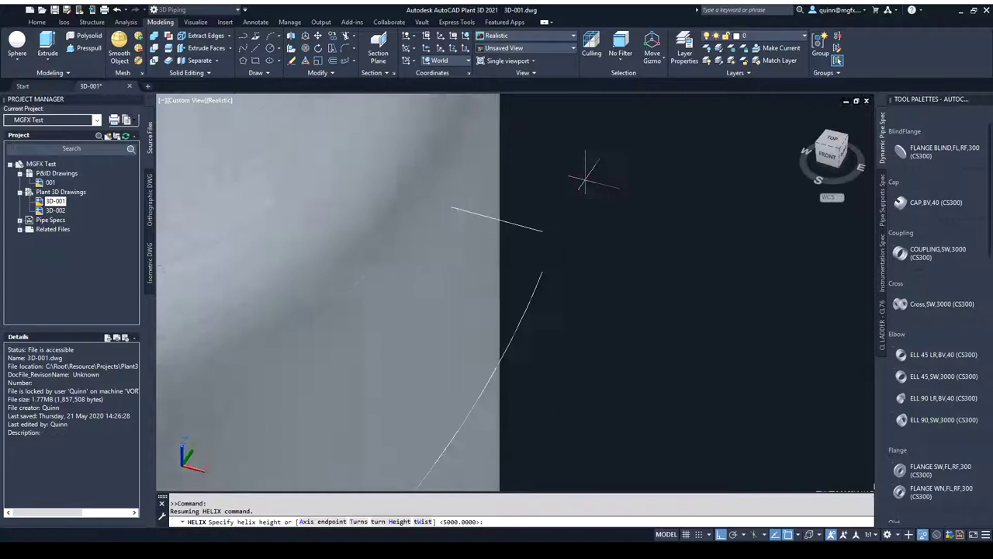
scroll(543, 211, "up", 5)
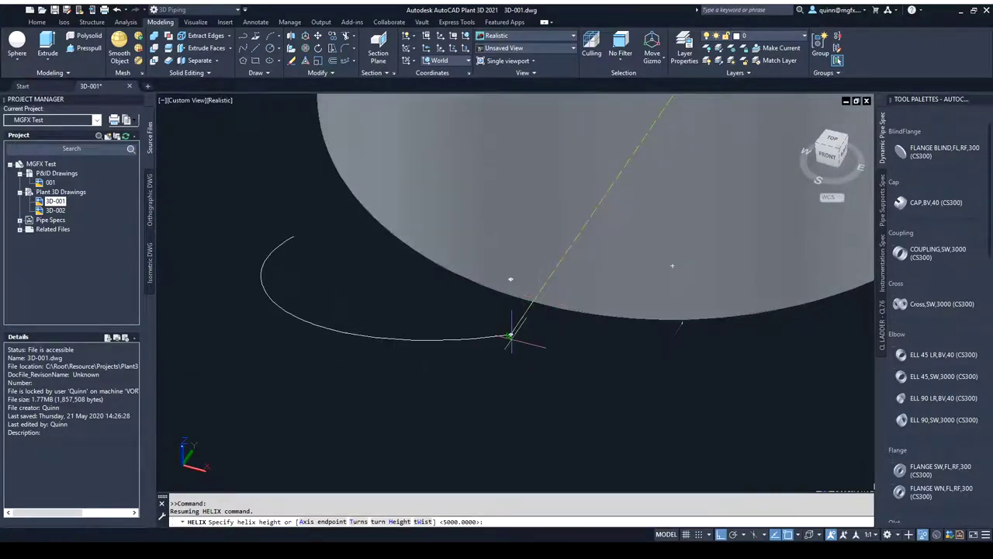
scroll(660, 342, "down", 5)
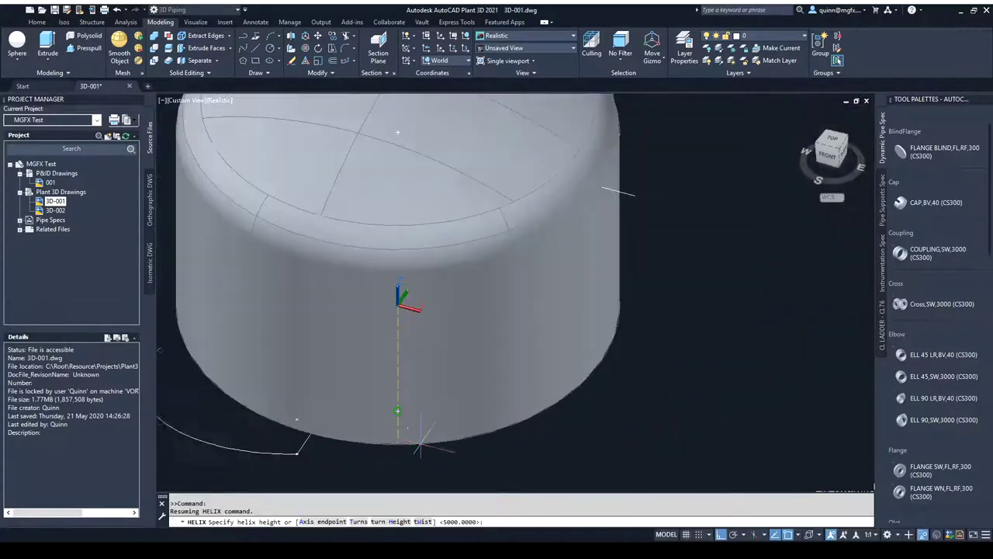
scroll(658, 156, "up", 6)
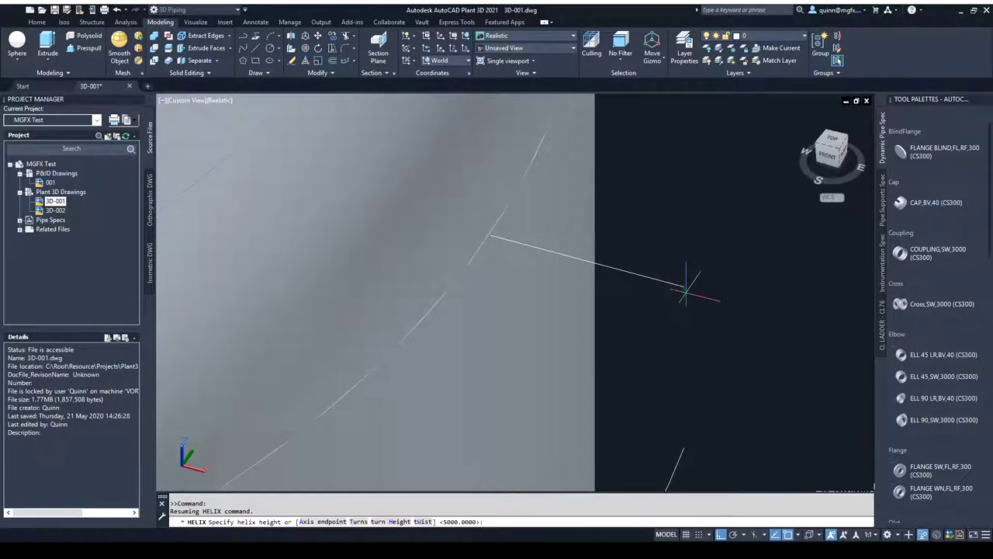
left_click(683, 287)
scroll(641, 271, "down", 5)
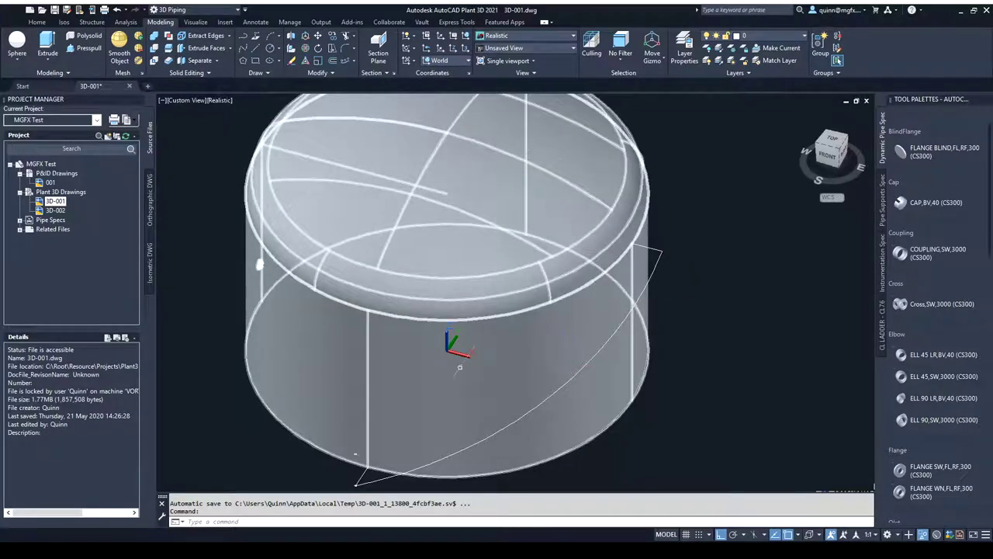
Draw a thin box tread along the base guide line, starting at the tank wall, 800 long and 25 high.
middle_click_drag(391, 384, 387, 418, "shift")
middle_click_drag(472, 363, 601, 278)
middle_click_drag(609, 316, 601, 354)
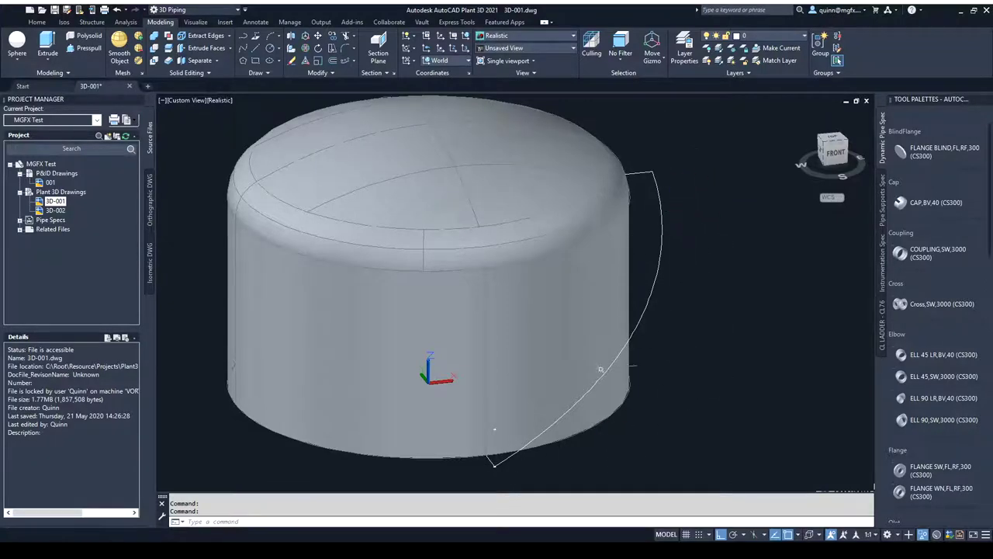
scroll(512, 374, "up", 5)
middle_click_drag(515, 371, 561, 381, "shift")
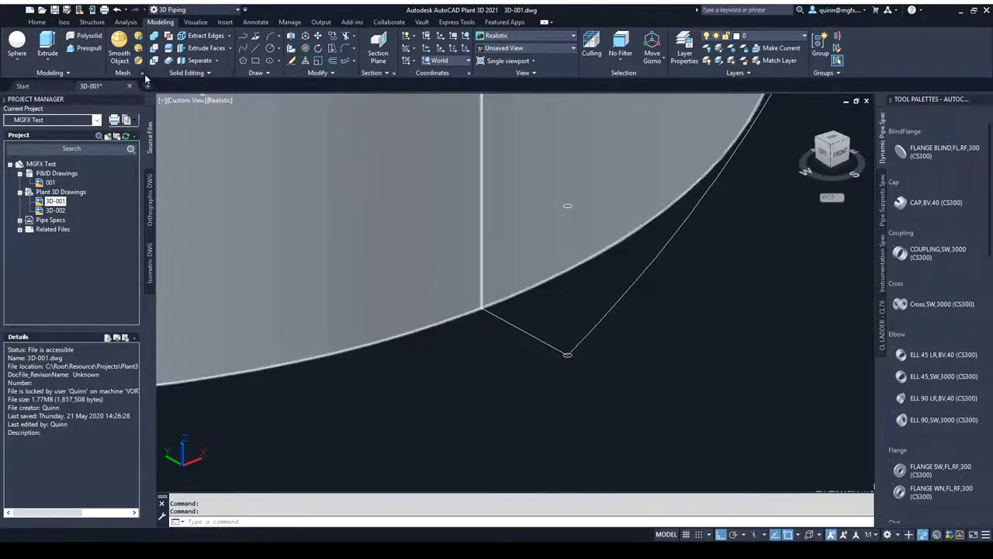
left_click(17, 62)
left_click(31, 82)
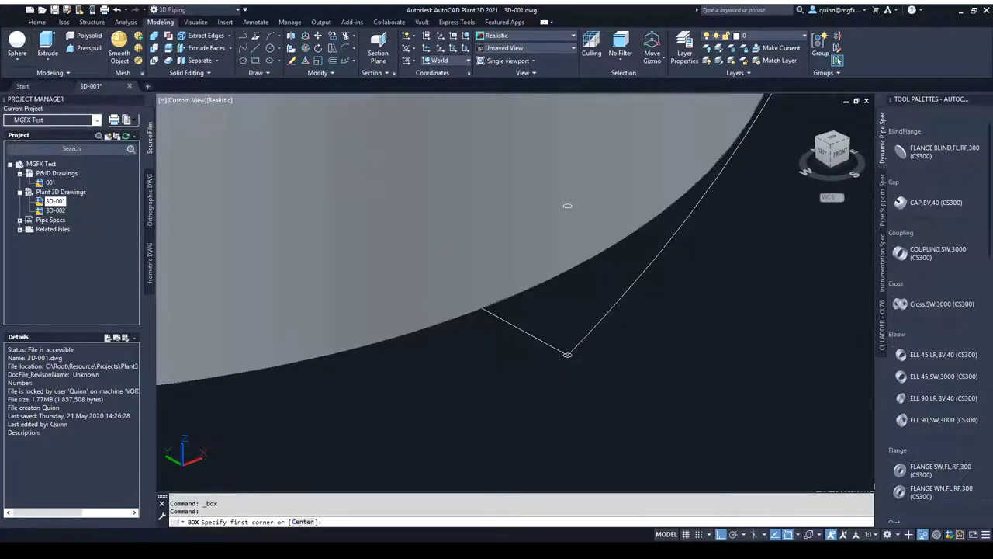
left_click(482, 308)
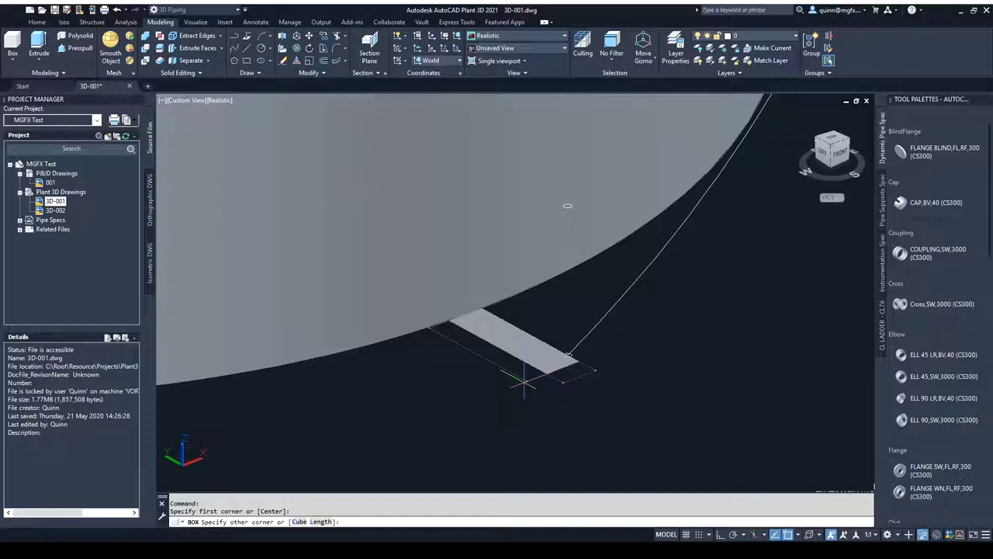
type("800")
key("Return")
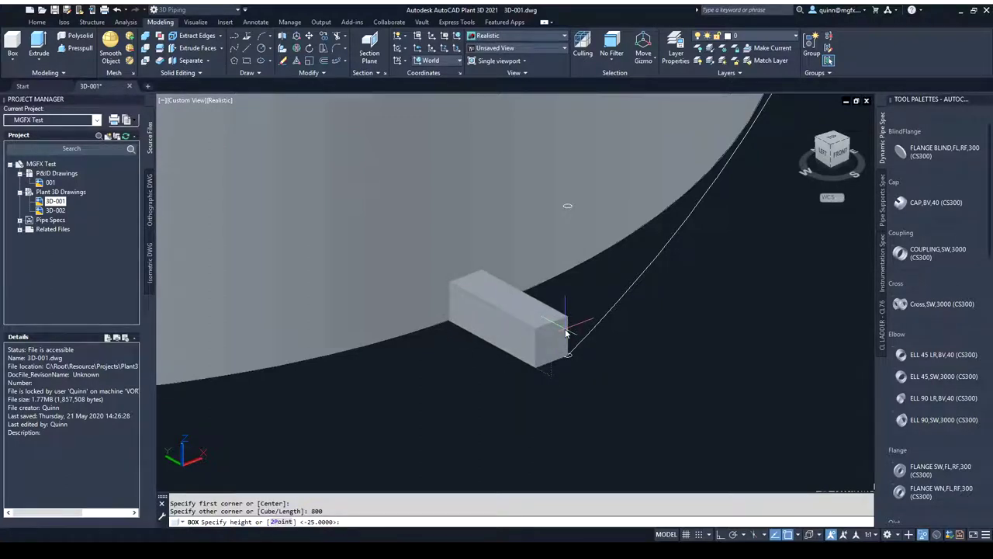
type("25")
key("Return")
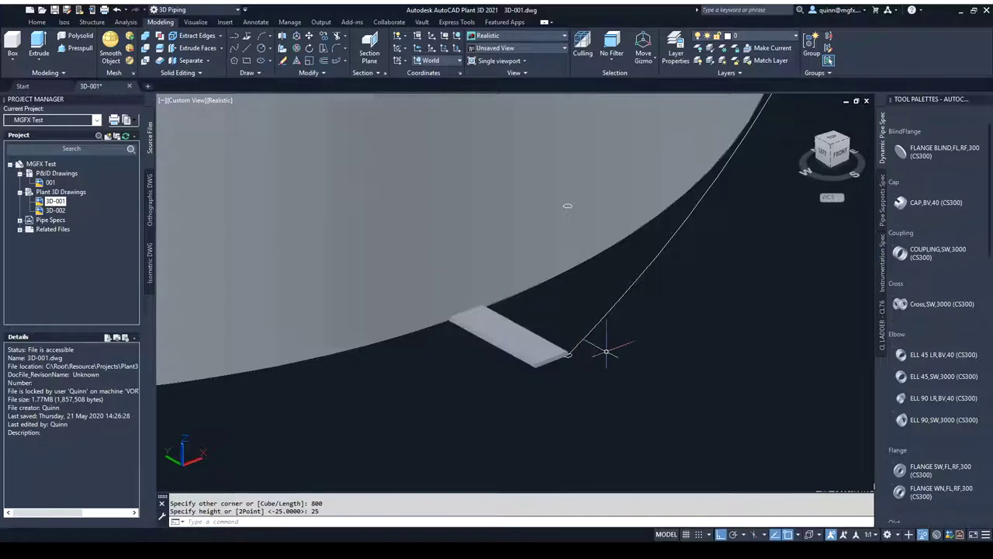
Copy the helix from the centre of the small circle at the tread's outer corner to the centre of the small circle above it.
middle_click_drag(637, 365, 531, 447, "shift")
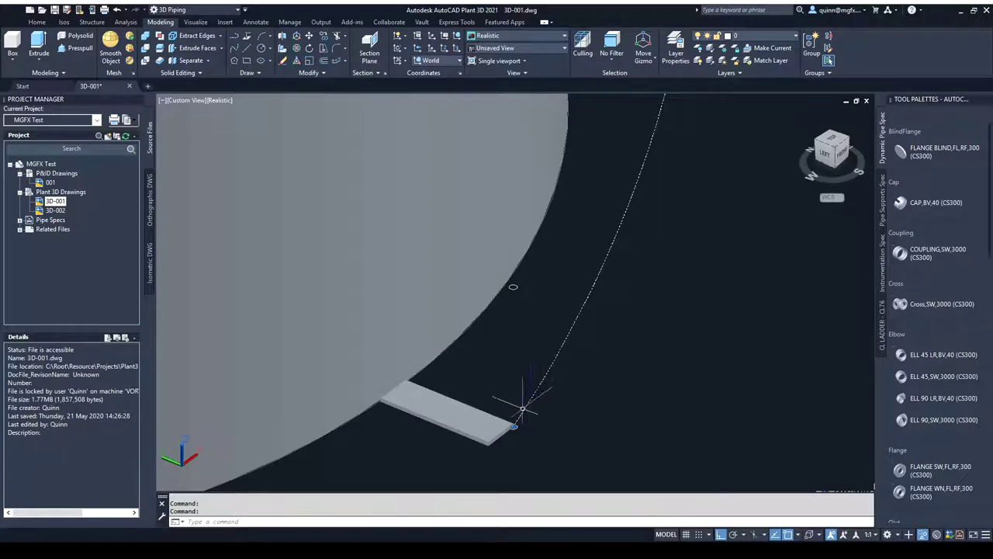
scroll(534, 413, "down", 5)
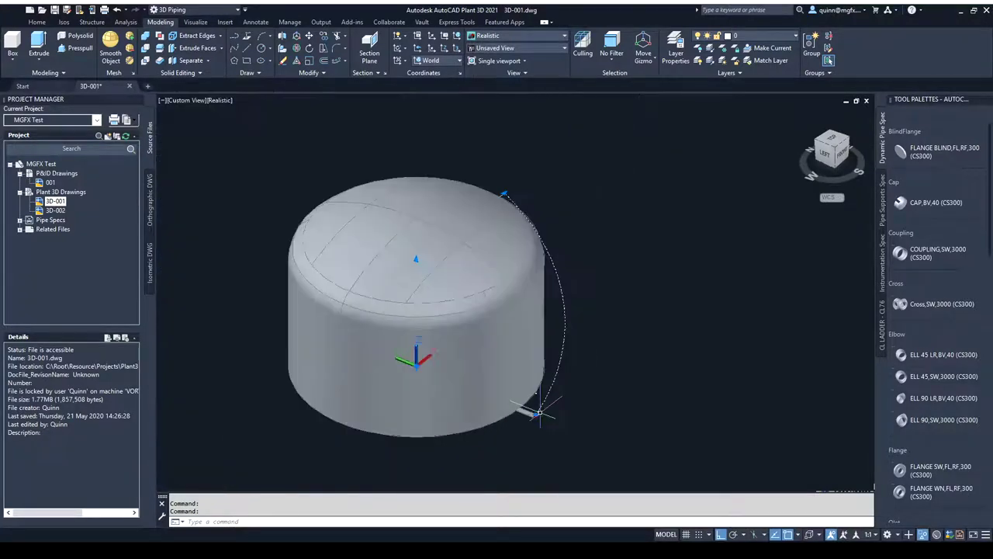
scroll(520, 415, "up", 5)
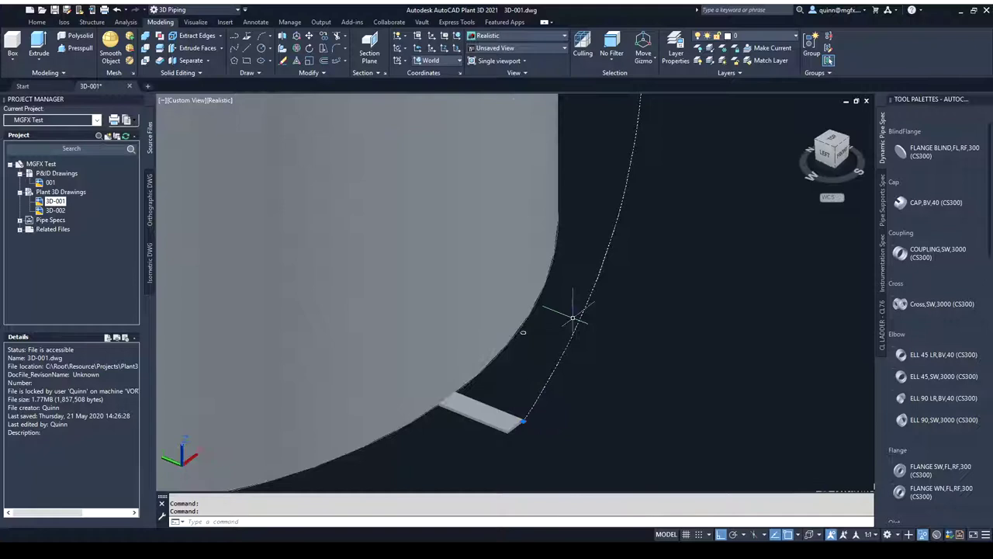
type("co")
key("Return")
scroll(527, 425, "up", 6)
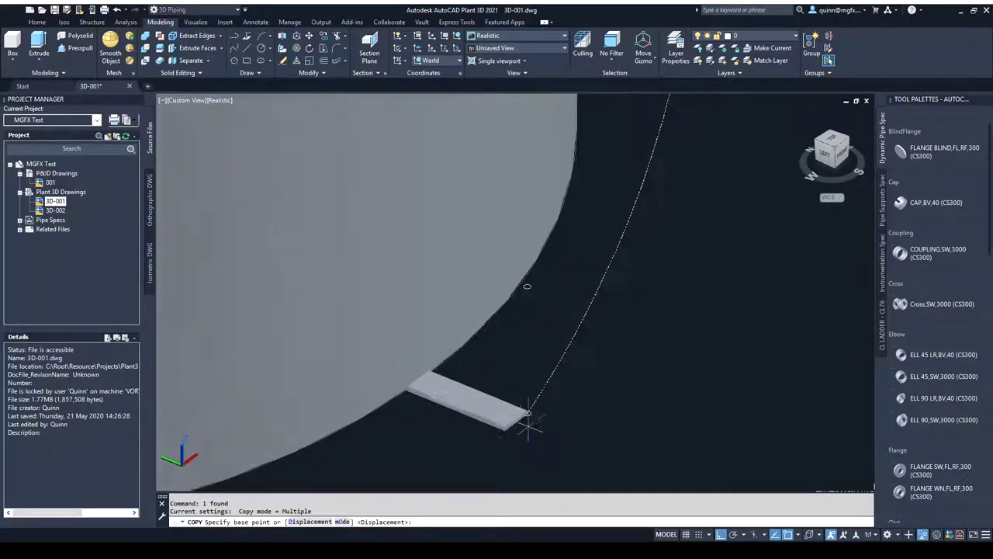
left_click(519, 401)
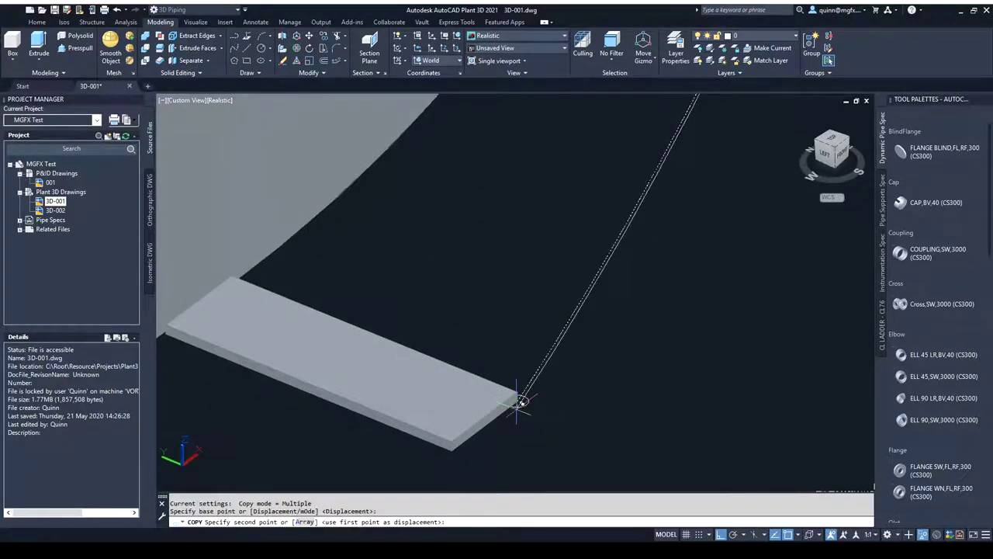
scroll(516, 405, "down", 5)
scroll(512, 365, "up", 5)
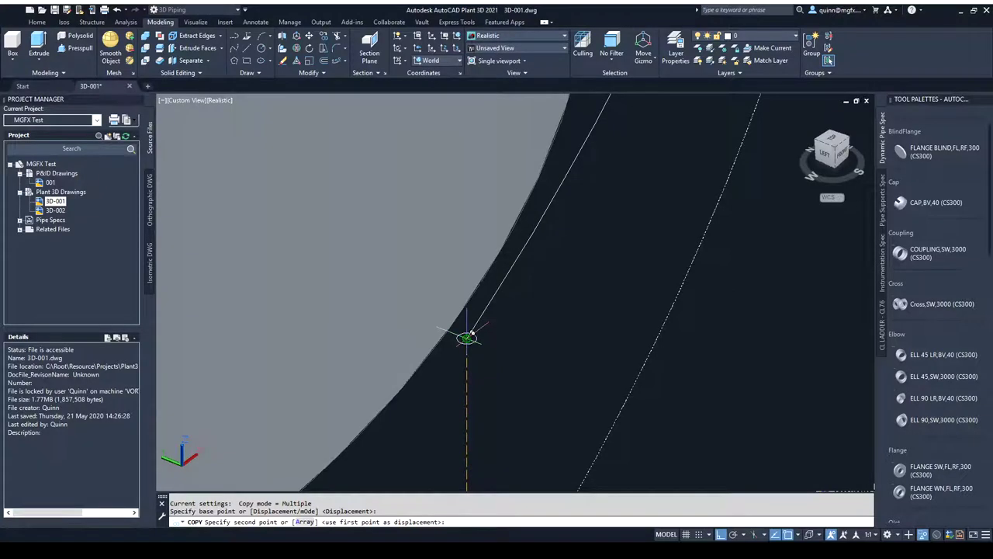
left_click(466, 337)
key("Escape")
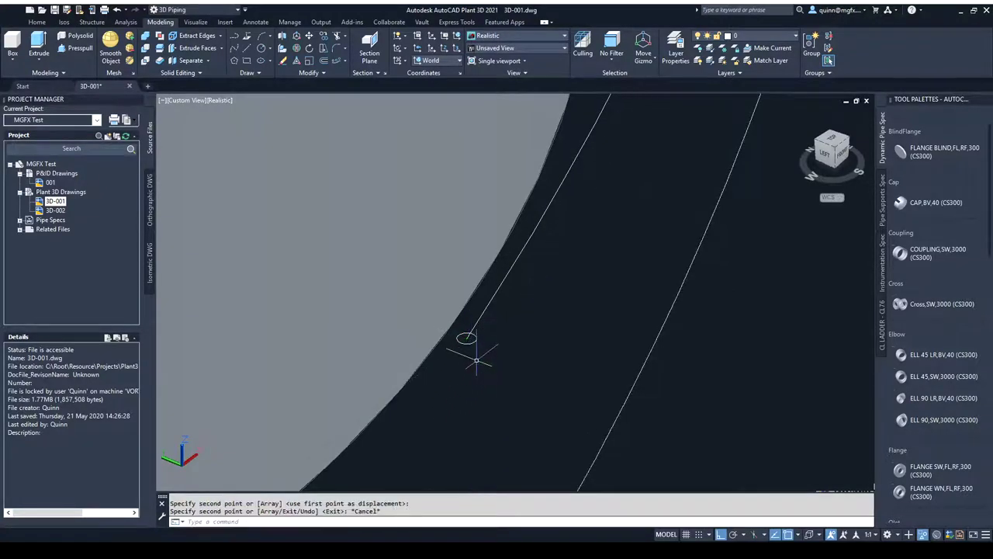
Sweep the upper small circle along the copied helix to form a solid tubular handrail.
mouse_move(500, 406)
middle_mouse_down("shift")
mouse_move(406, 371)
mouse_move(383, 330)
mouse_move(536, 404)
mouse_move(494, 392)
middle_mouse_up("shift")
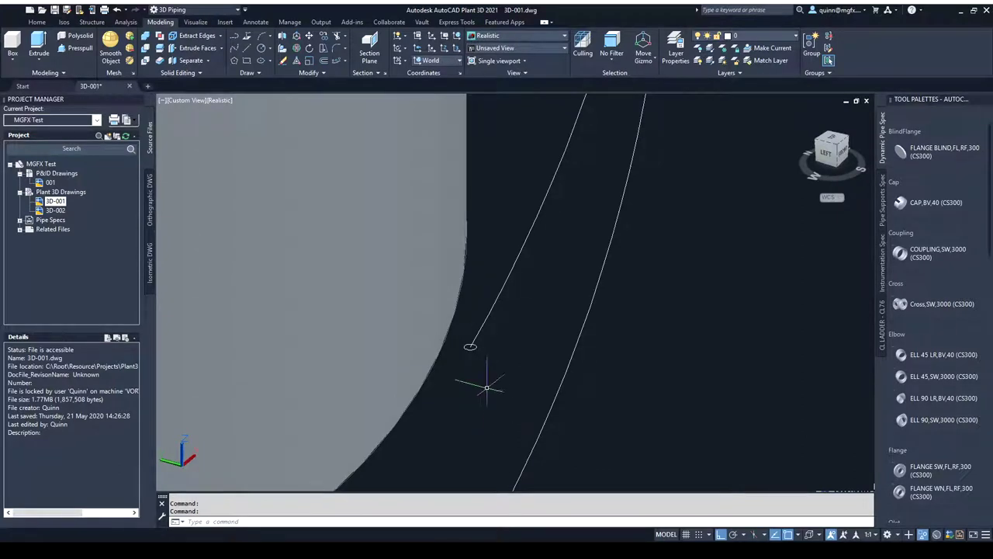
scroll(516, 477, "down", 5)
middle_click_drag(555, 403, 528, 382, "shift")
scroll(503, 405, "up", 2)
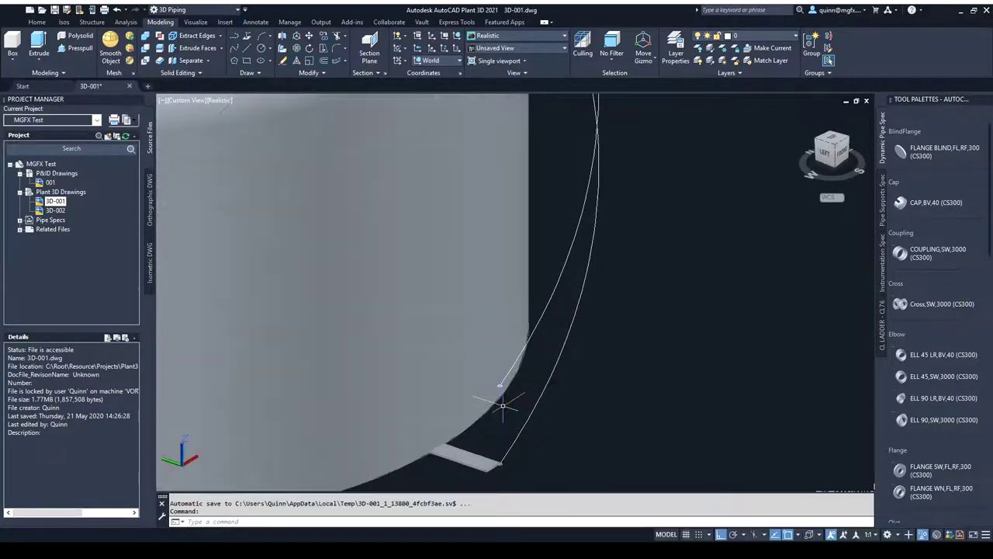
left_click(277, 122)
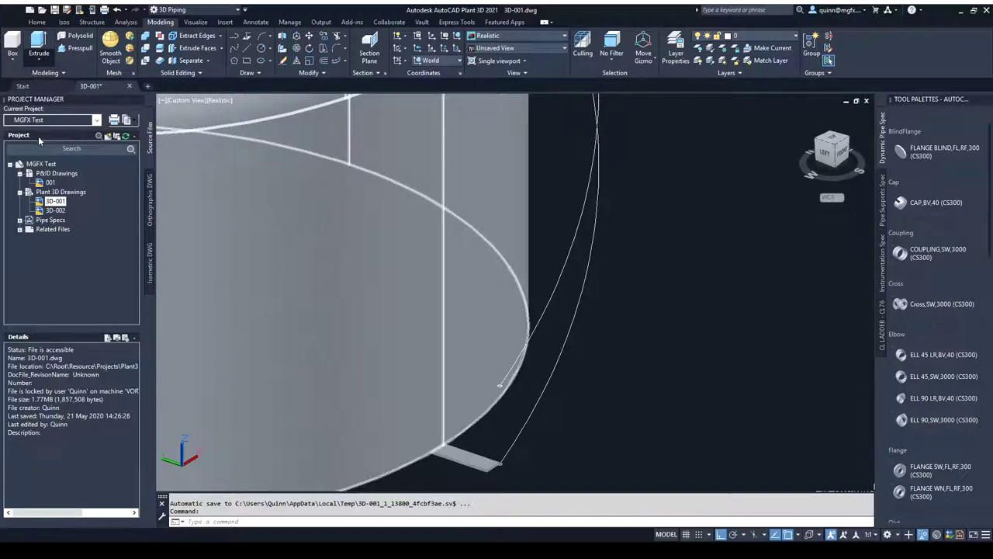
scroll(493, 401, "up", 4)
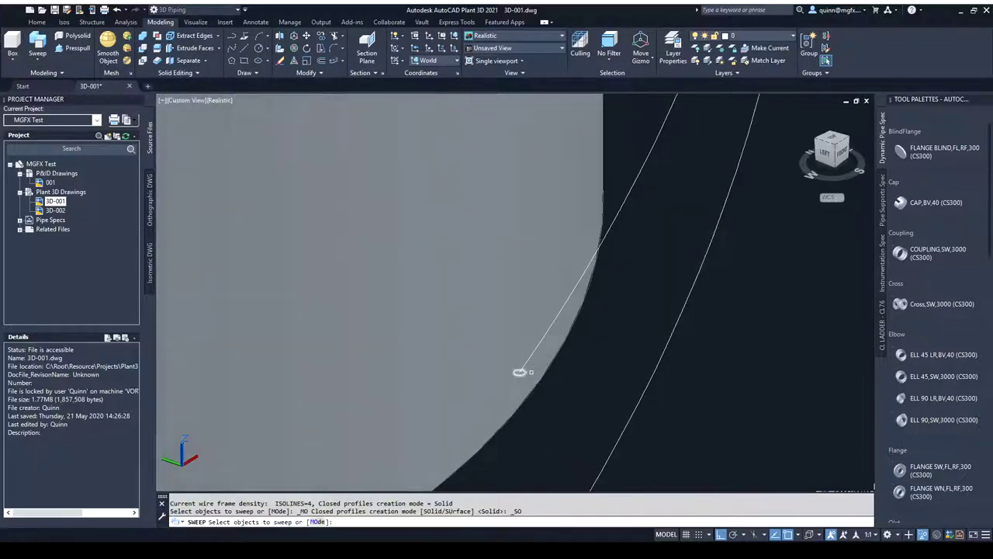
left_click(515, 374)
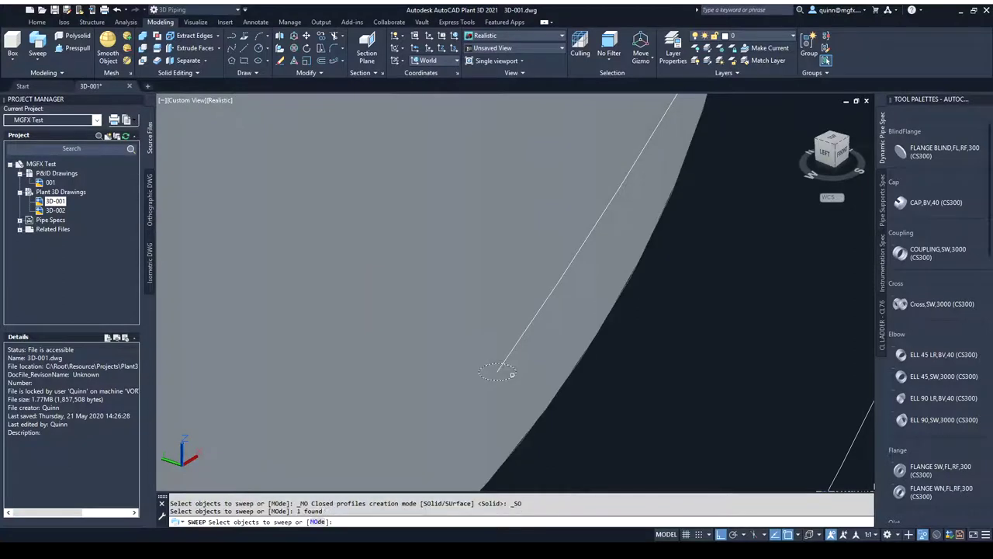
key("Return")
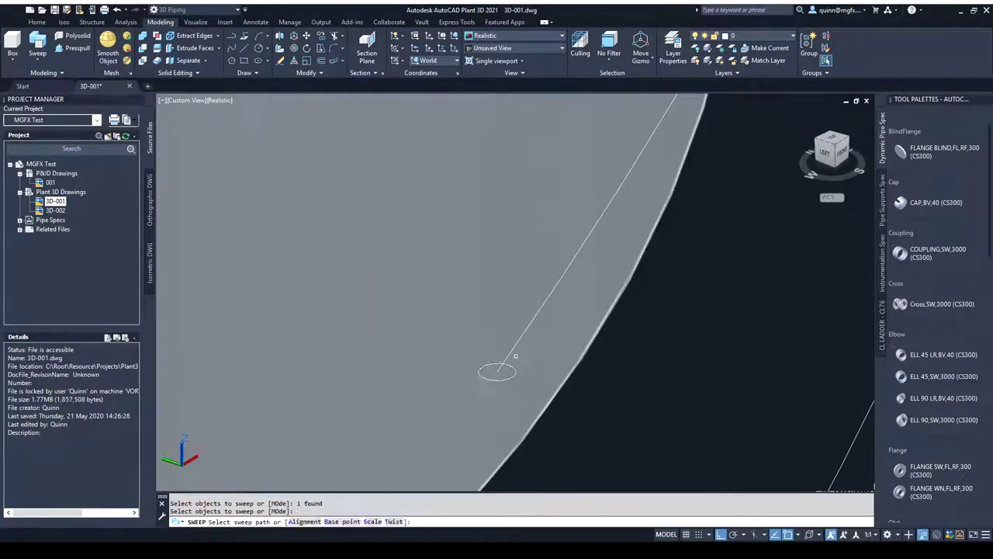
left_click(515, 348)
scroll(474, 431, "down", 6)
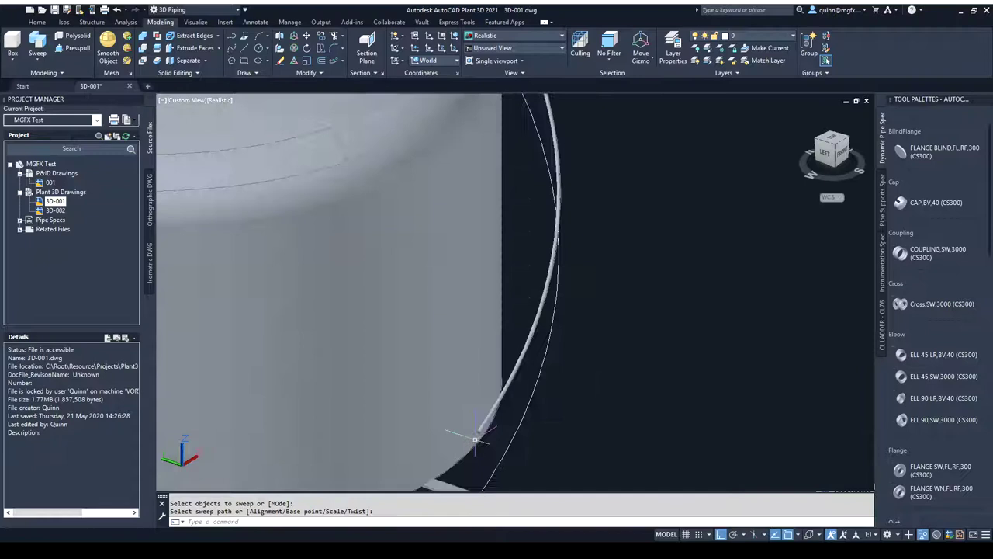
scroll(473, 429, "up", 3)
scroll(485, 428, "down", 5)
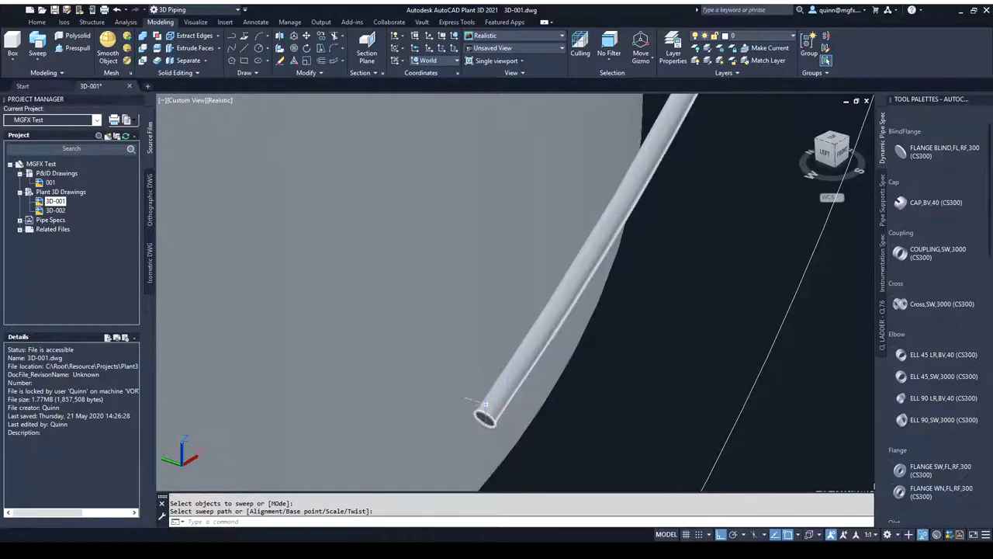
Extrude the small circle at the tread's outer corner into a vertical post reaching the centre of the handrail's lower end.
scroll(482, 404, "down", 5)
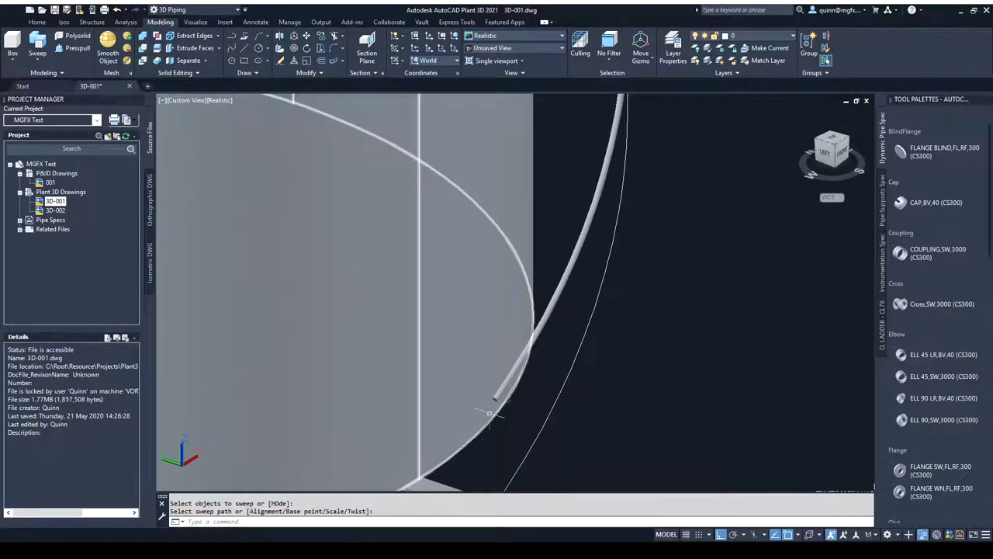
scroll(512, 383, "down", 4)
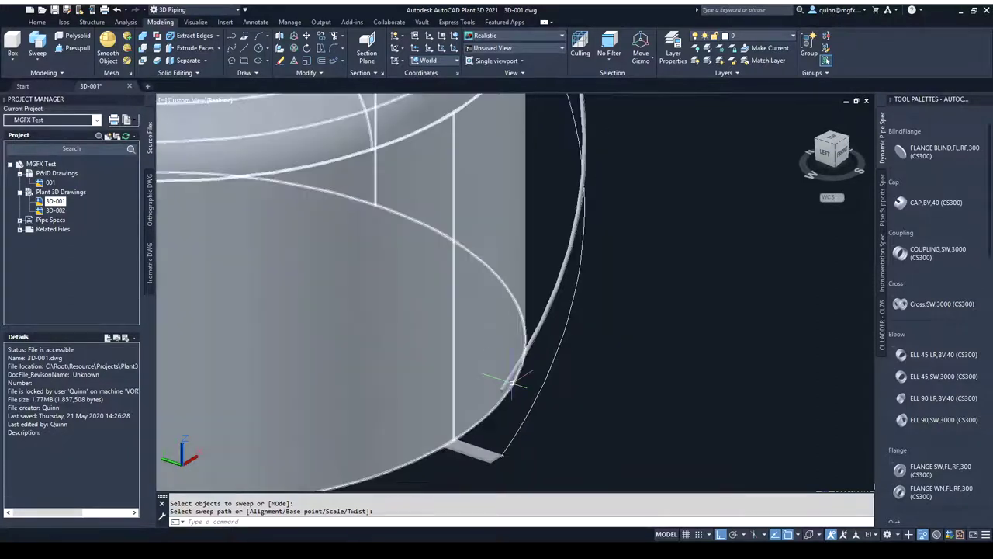
scroll(512, 383, "down", 4)
scroll(513, 383, "up", 5)
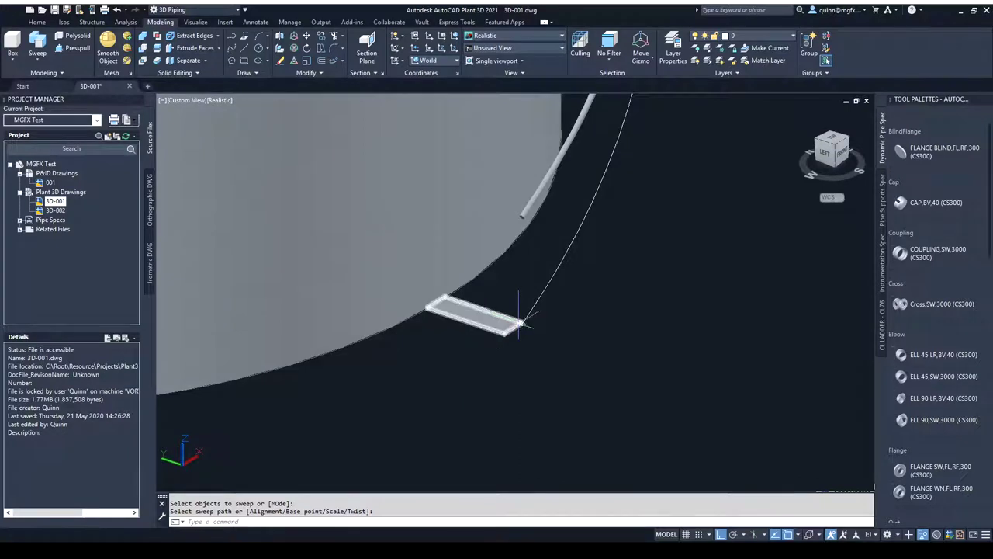
left_click(520, 319)
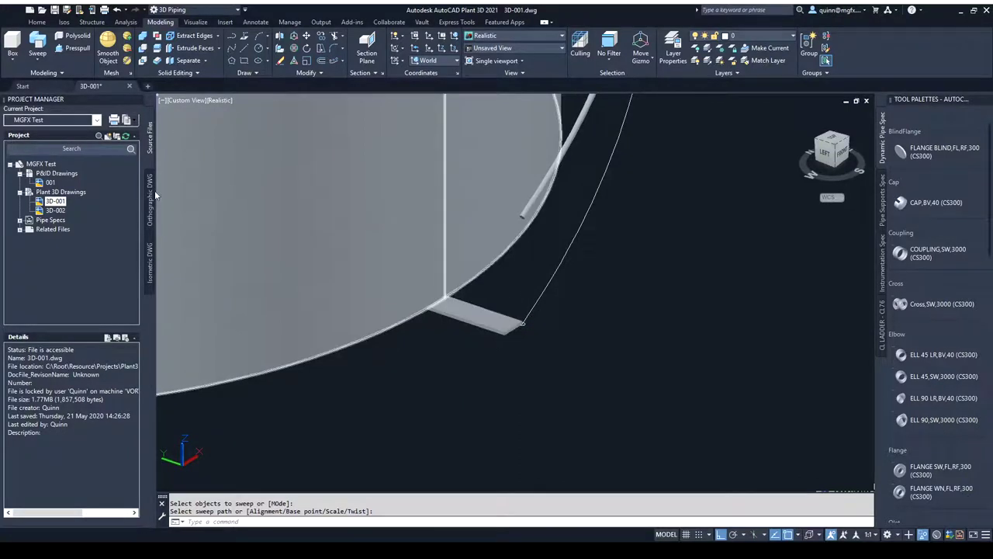
left_click(37, 60)
left_click(43, 84)
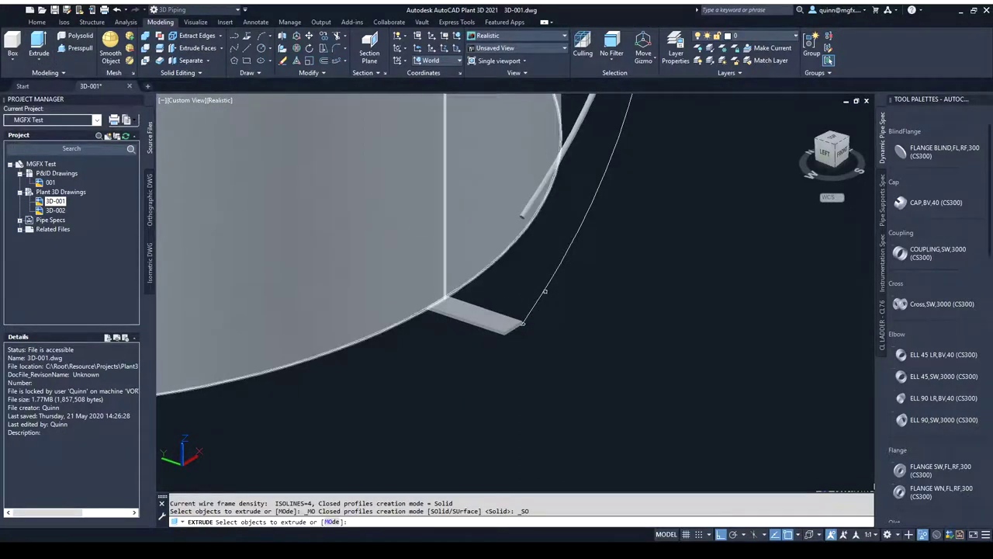
scroll(482, 380, "up", 4)
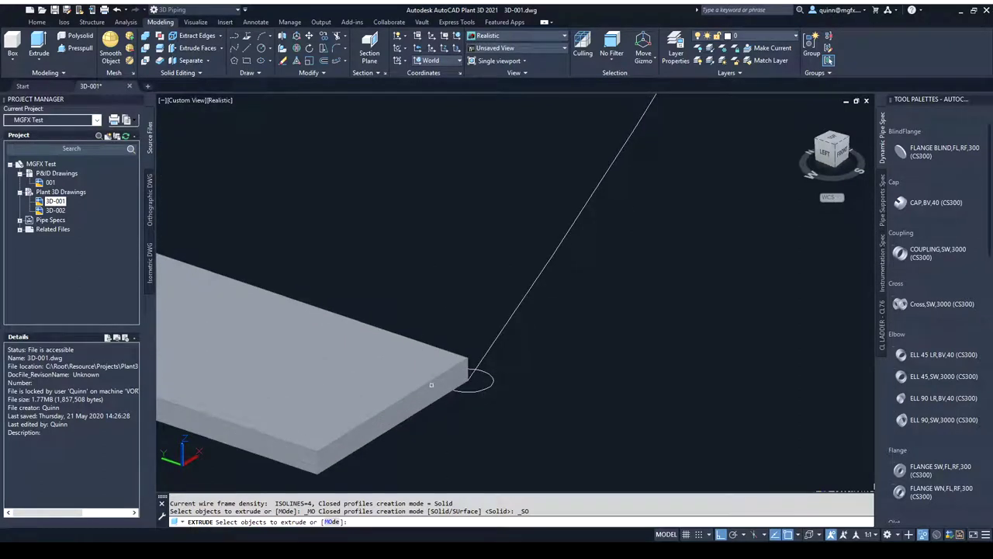
left_click(470, 391)
scroll(471, 397, "down", 3)
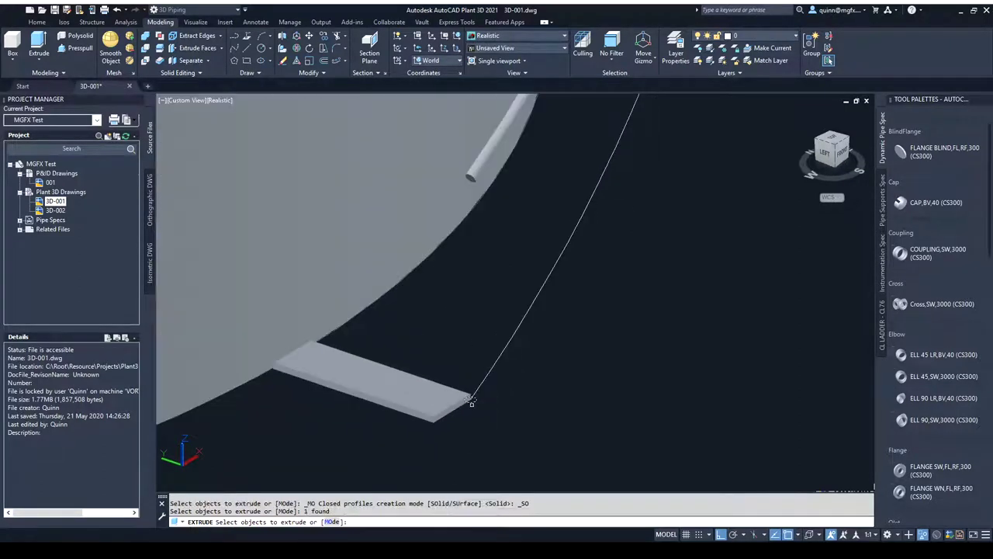
key("Return")
scroll(473, 194, "up", 3)
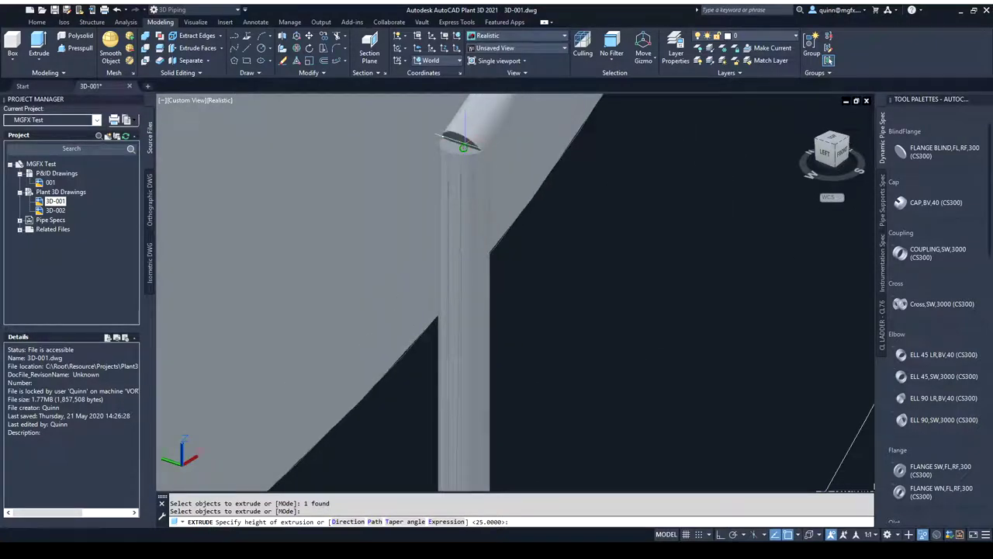
left_click(463, 146)
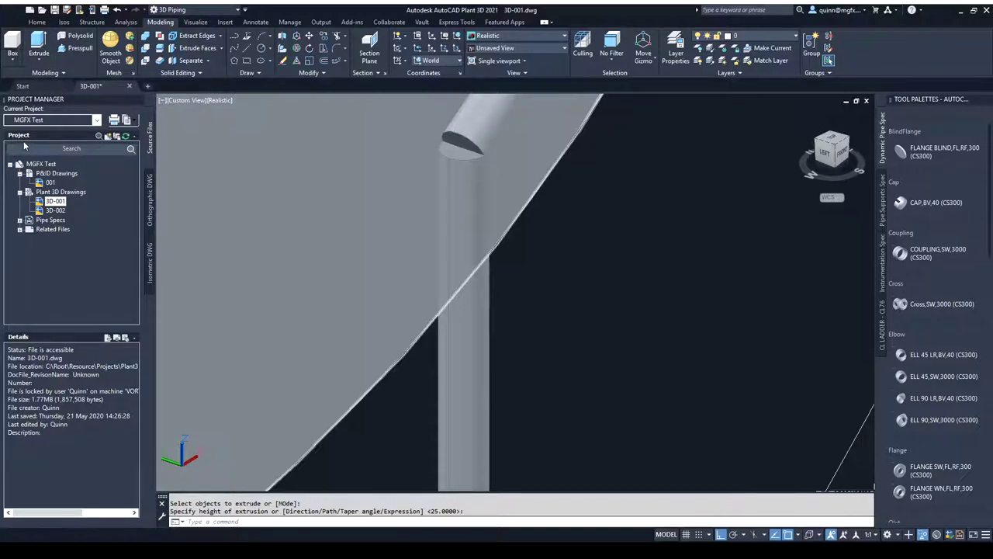
Add a sphere centred on the handrail's lower end, with its radius picked on the tube's edge, to round the joint with the post.
left_click(13, 65)
left_click(27, 137)
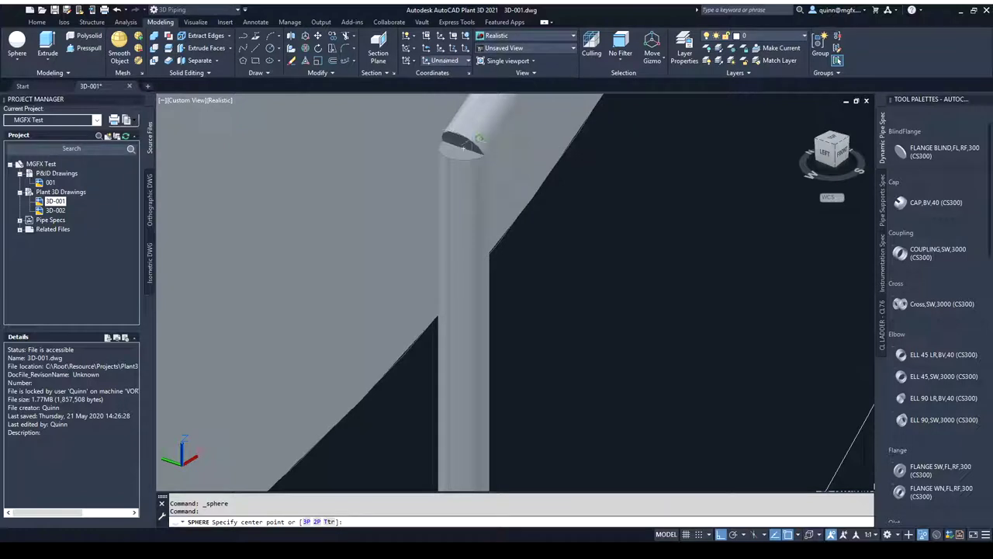
scroll(464, 149, "up", 3)
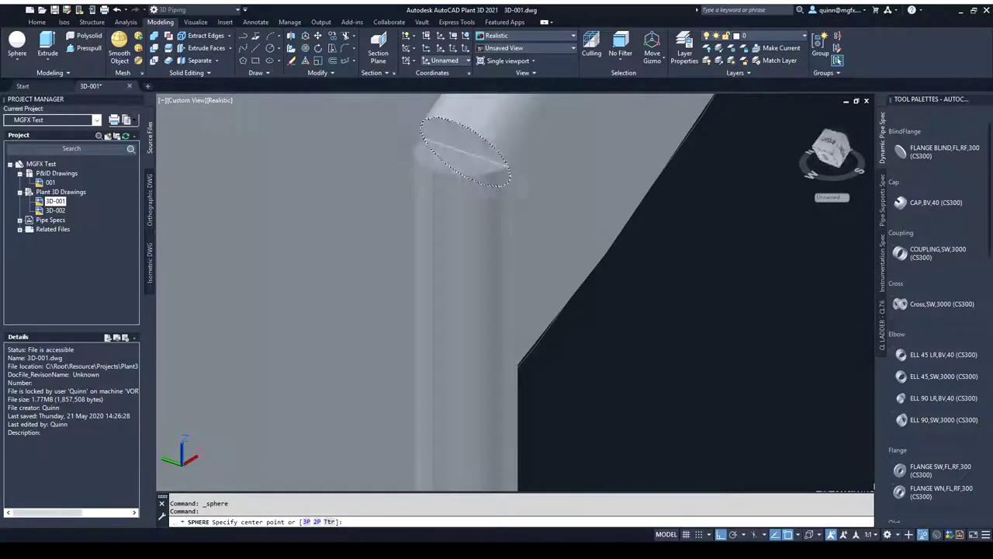
left_click(502, 299)
left_click(465, 152)
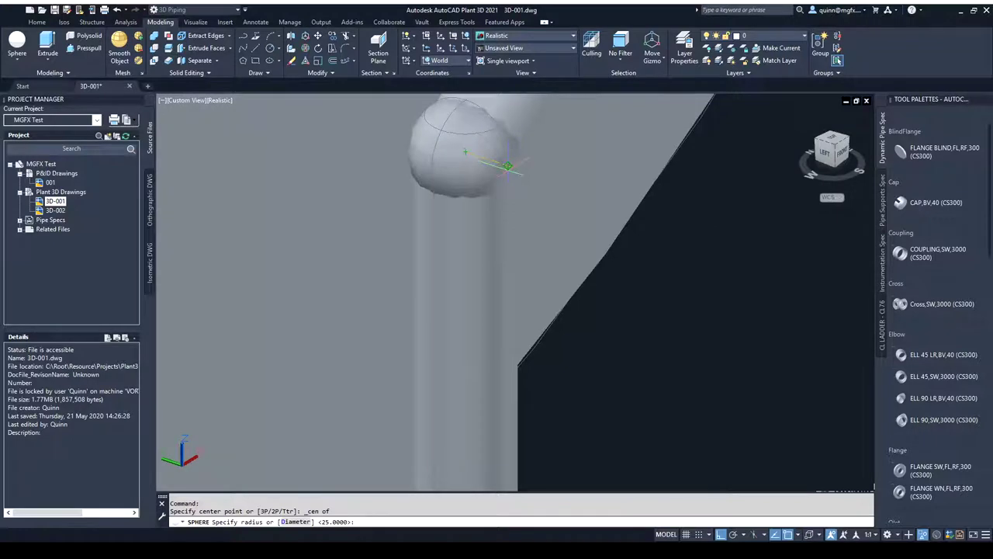
left_click(509, 167)
scroll(491, 215, "down", 3)
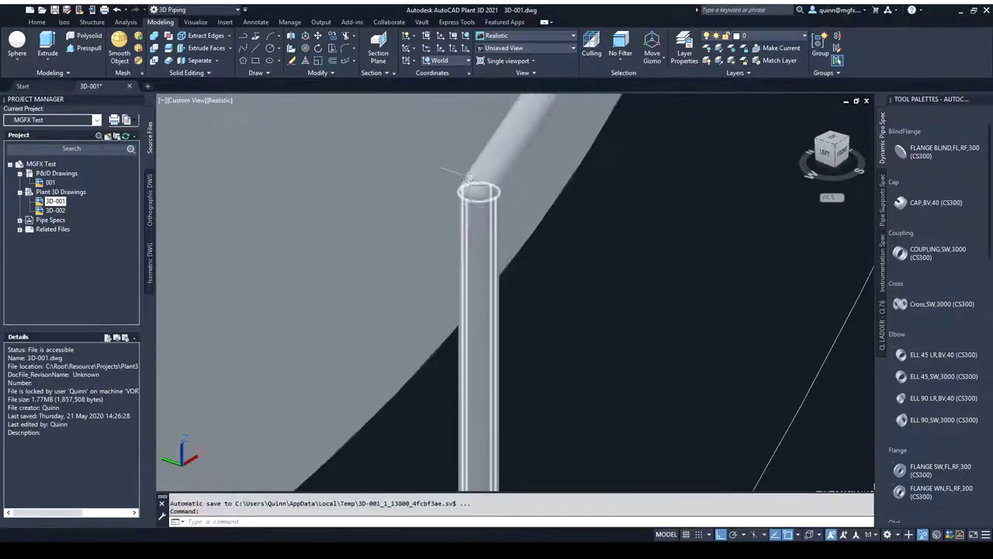
scroll(544, 271, "down", 1)
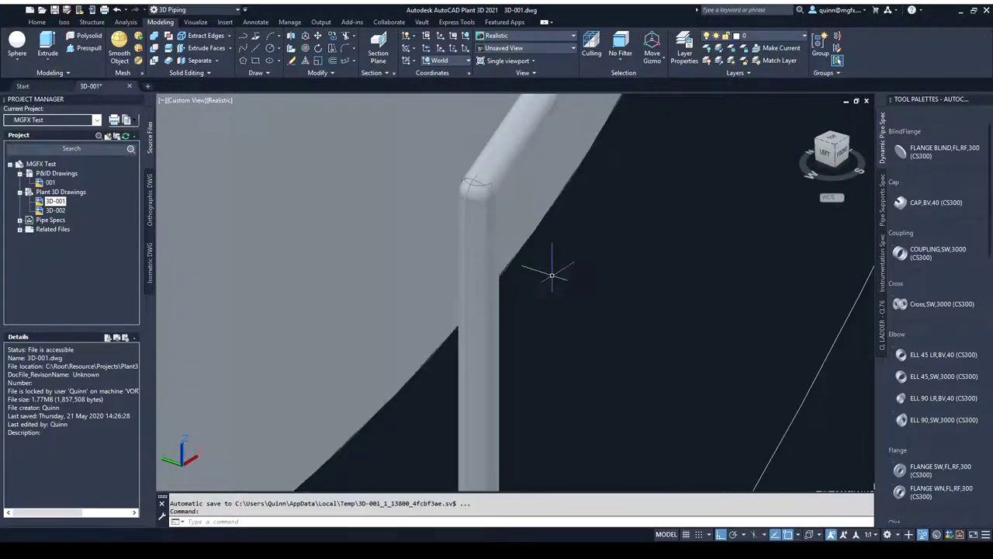
Create a path array of the tread, the post and the sphere at its top along the lower helix.
scroll(504, 199, "down", 3)
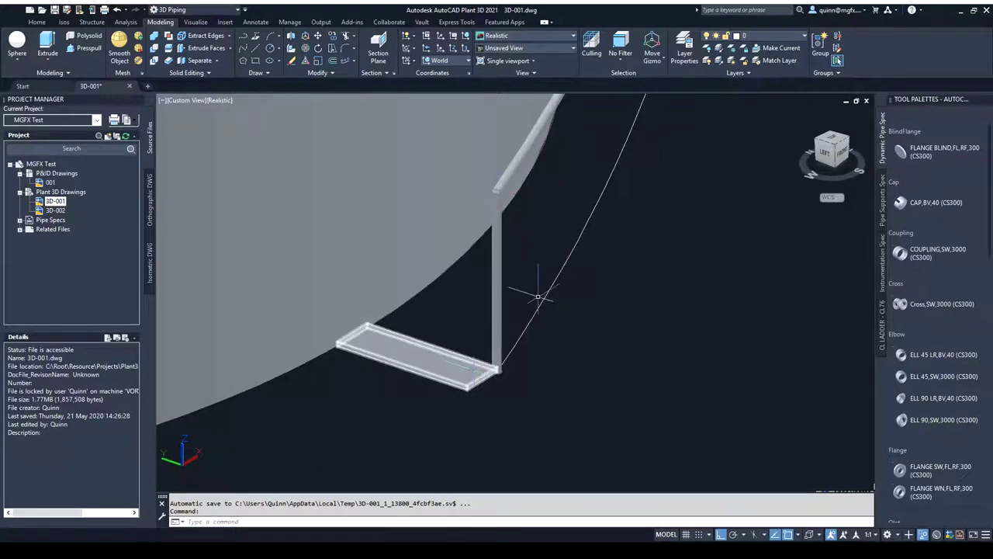
left_click(355, 182)
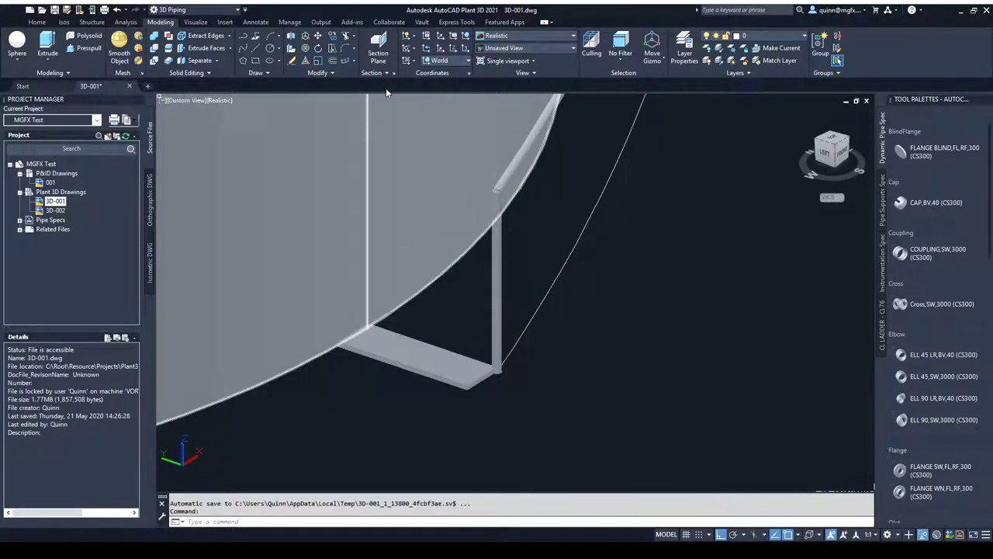
left_click(347, 61)
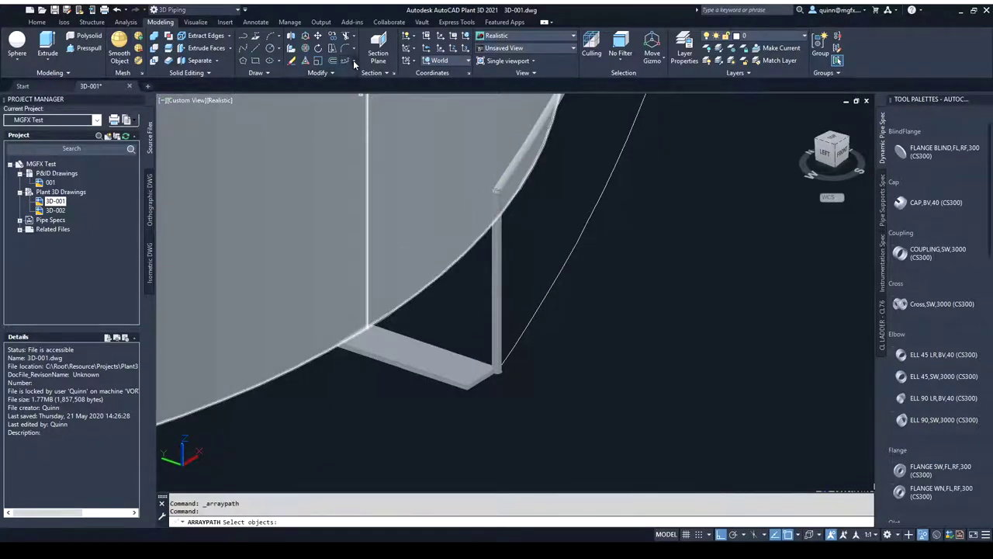
left_click(360, 75)
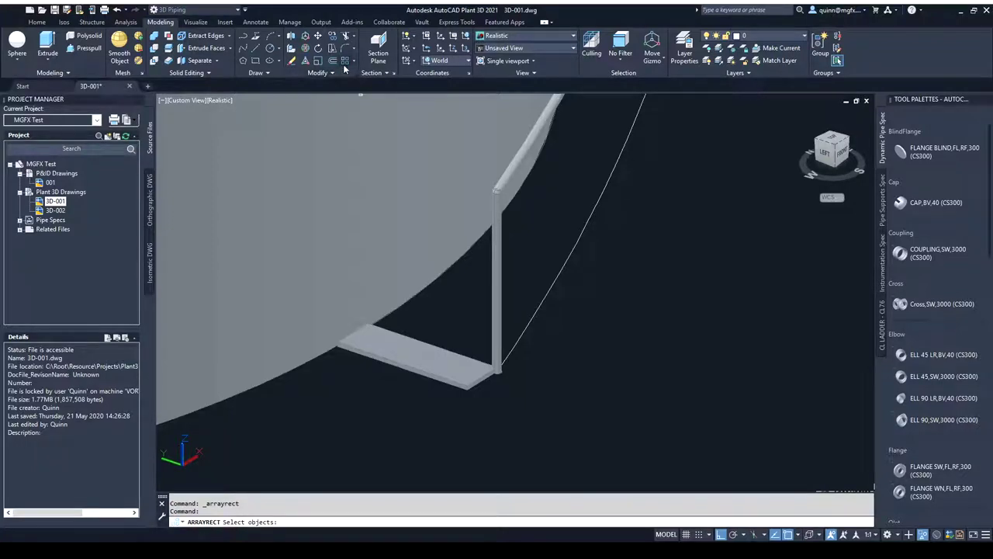
left_click(365, 101)
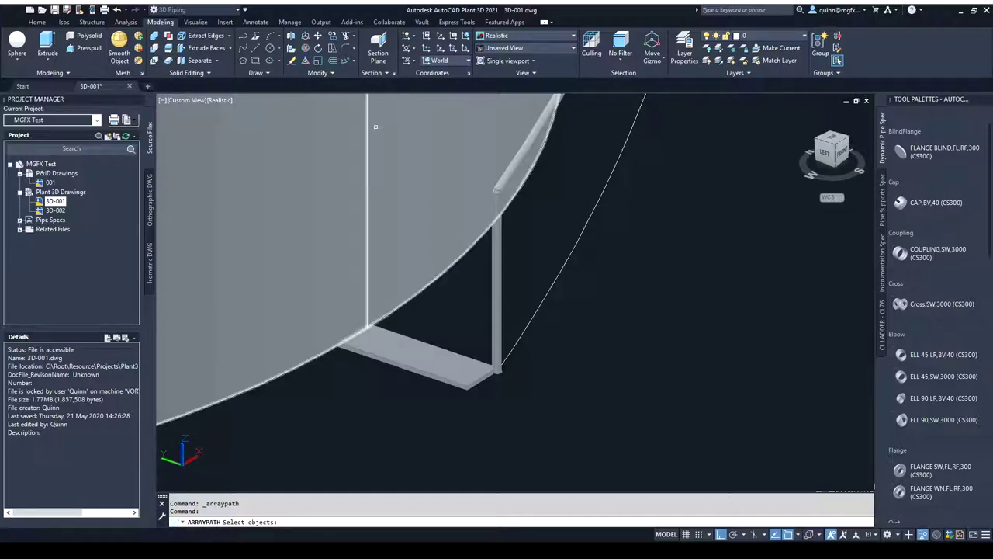
left_click(440, 362)
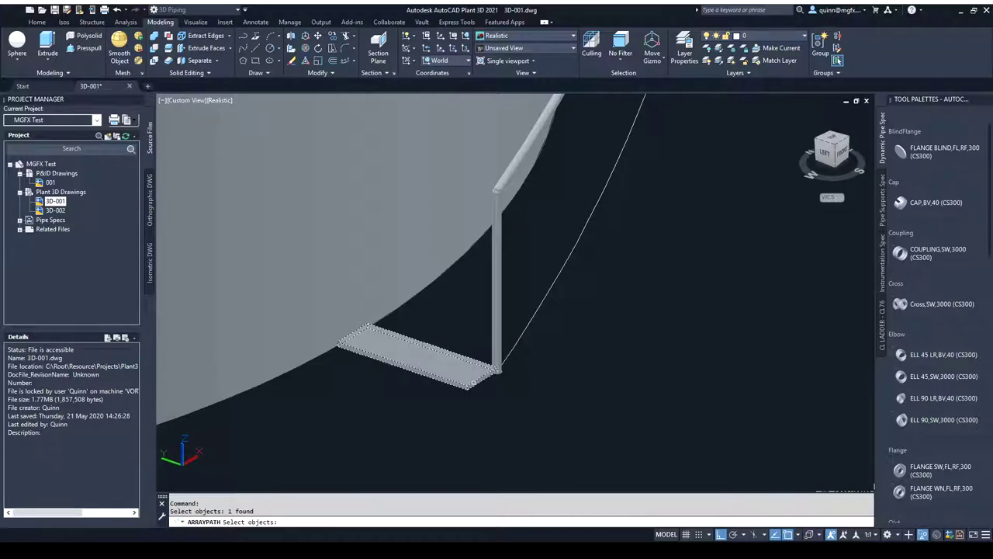
left_click(495, 334)
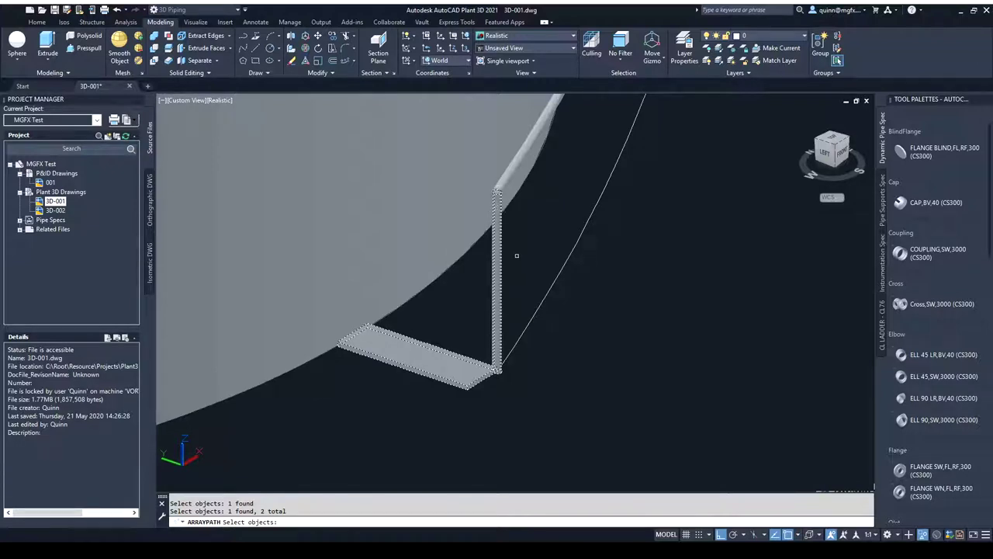
scroll(501, 173, "up", 8)
left_click(492, 208)
scroll(498, 186, "down", 7)
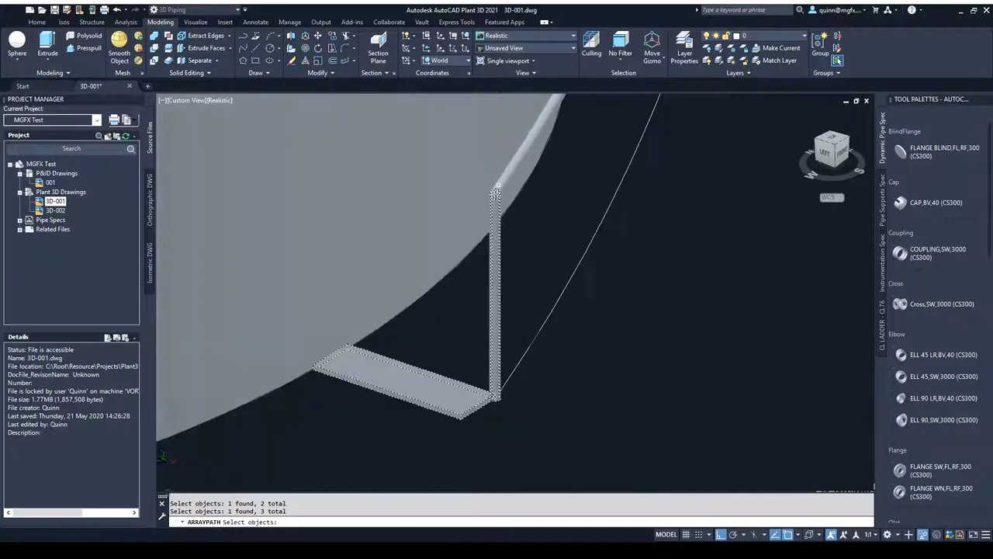
scroll(498, 185, "down", 4)
scroll(499, 185, "up", 3)
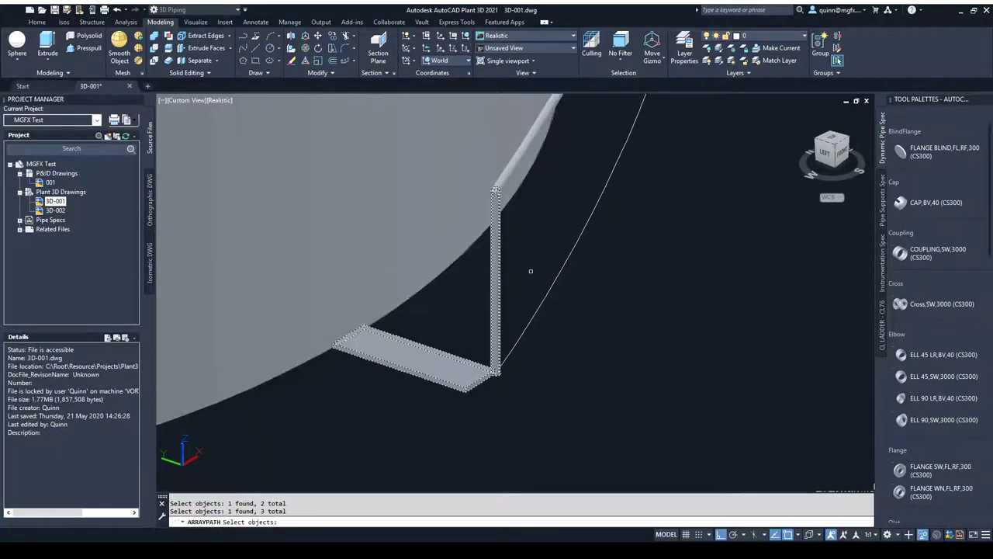
key("Return")
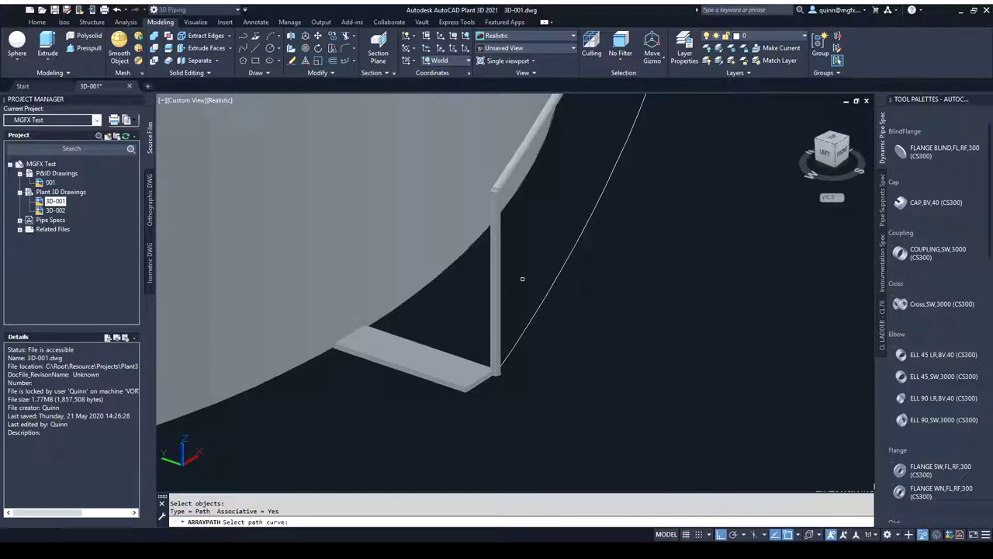
left_click(533, 302)
Examine the arrayed treads and posts along the full handrail around the tank, and accept the array with its default spacing.
scroll(429, 430, "down", 3)
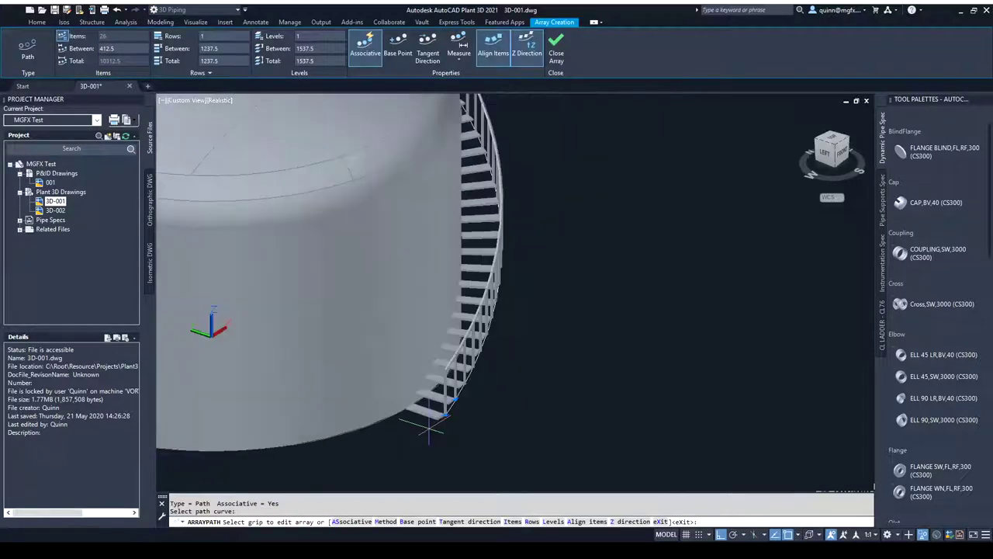
middle_click_drag(554, 215, 508, 269, "shift")
scroll(529, 281, "down", 3)
scroll(512, 324, "up", 5)
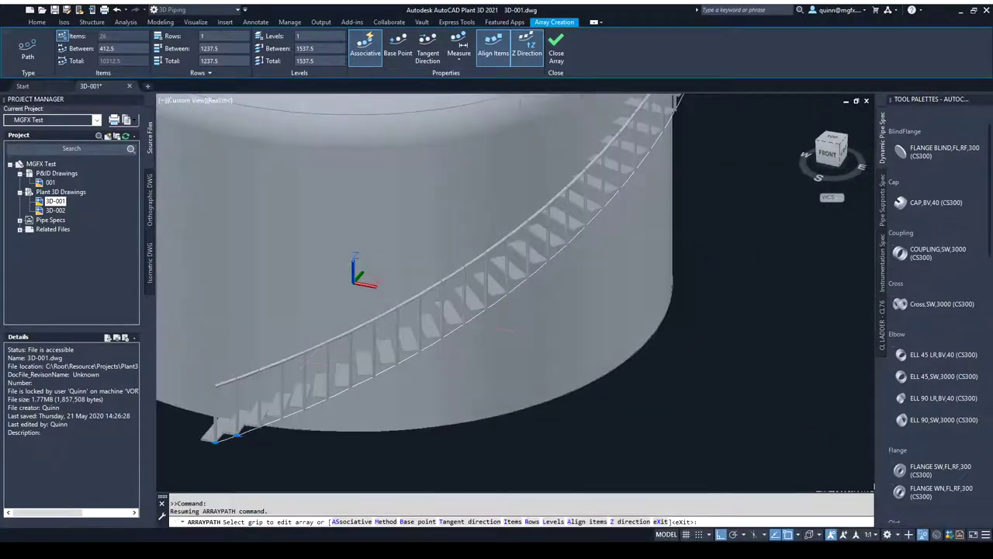
middle_click_drag(504, 330, 466, 310, "shift")
scroll(483, 323, "up", 4)
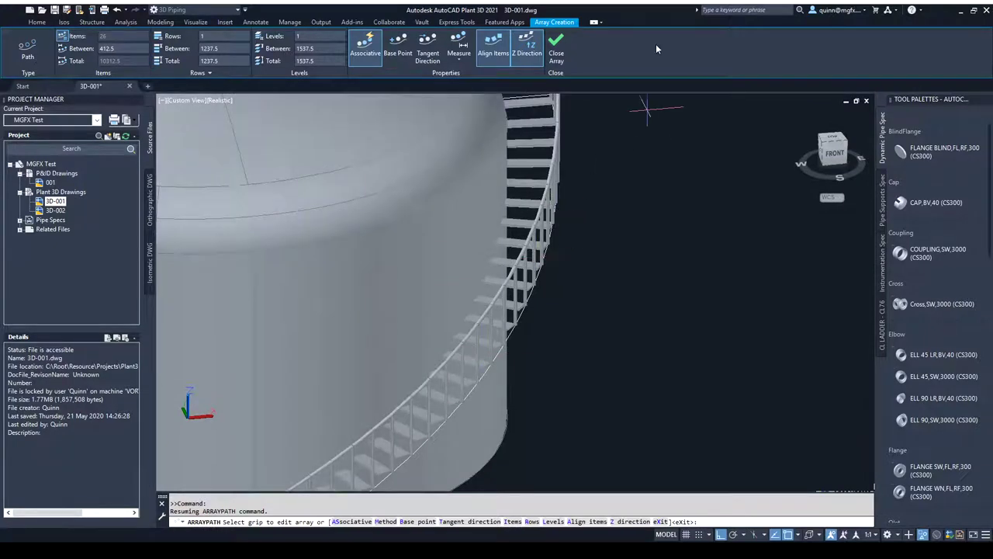
scroll(572, 256, "down", 3)
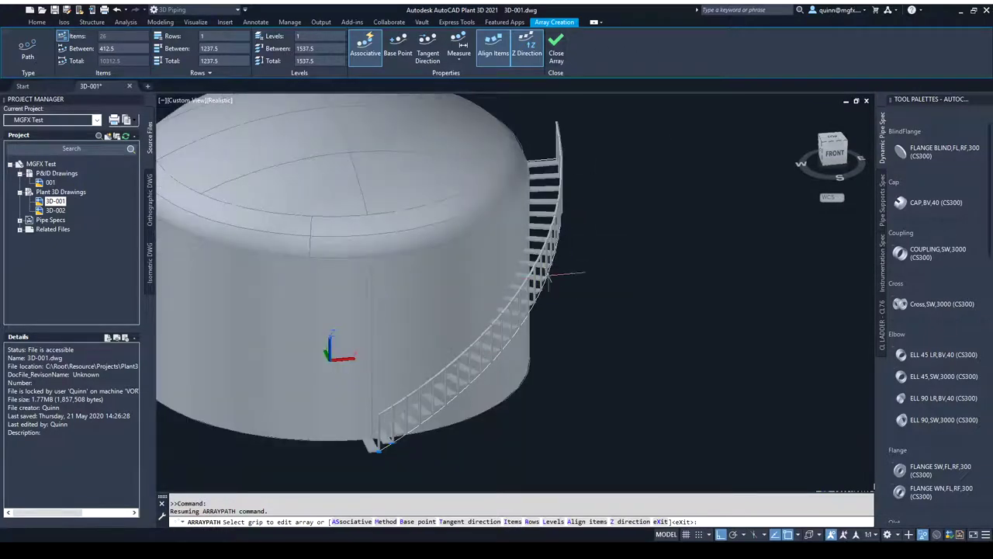
middle_click_drag(623, 308, 624, 306)
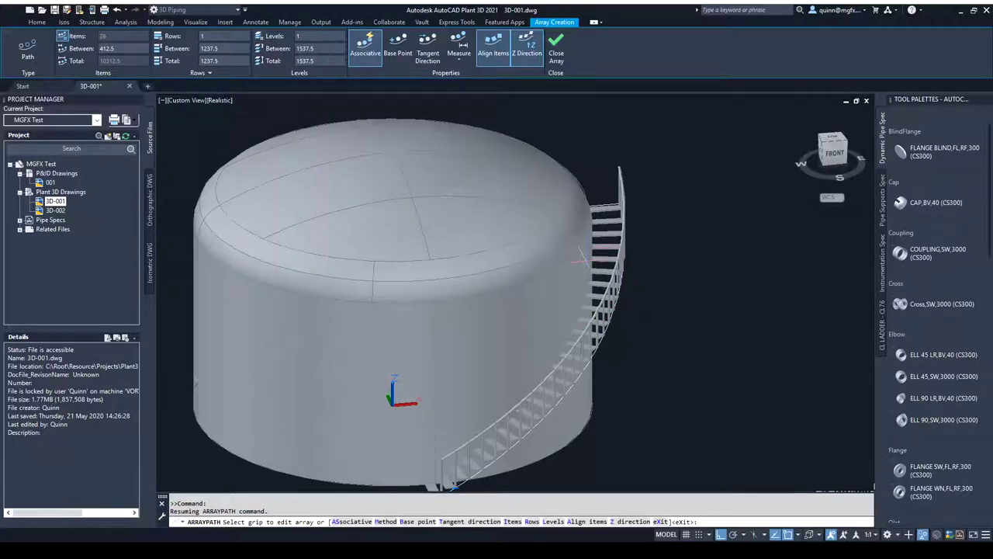
middle_click_drag(590, 256, 617, 242)
left_click(557, 48)
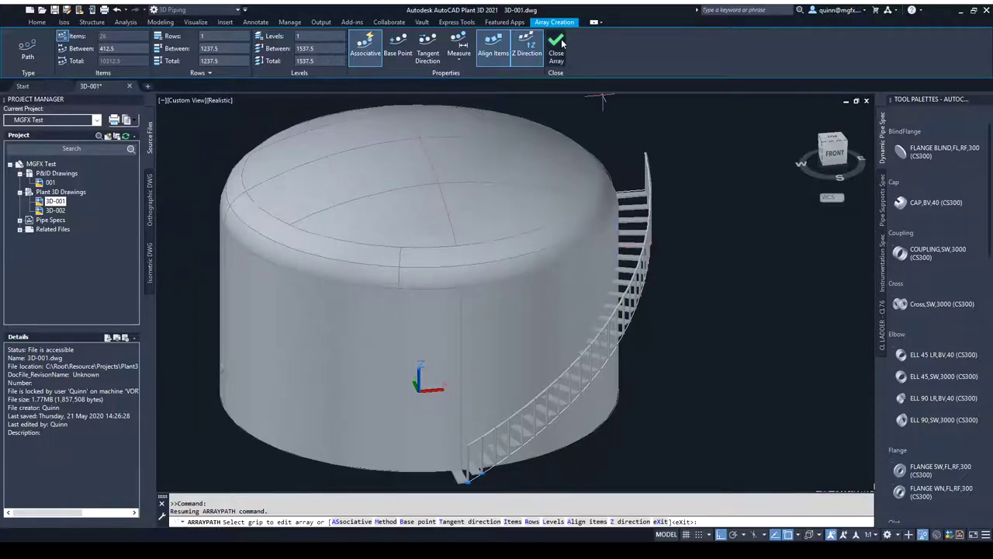